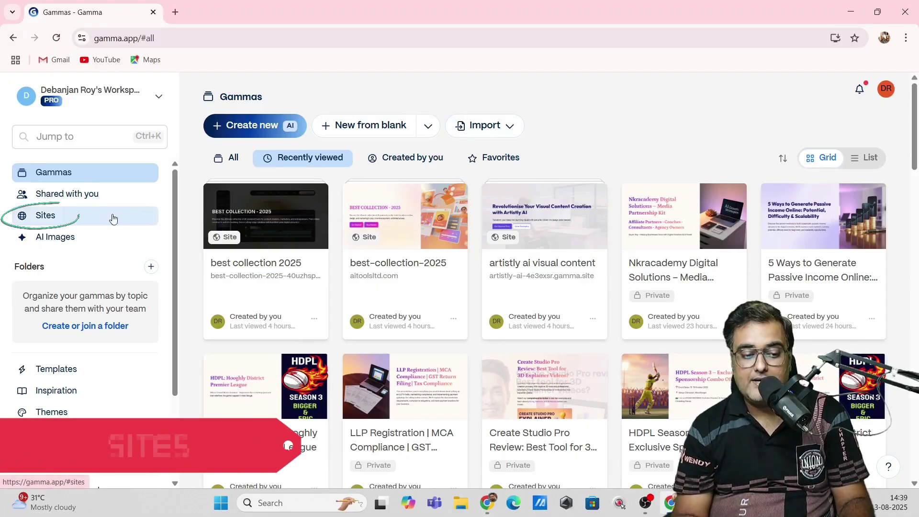
- Open the list of sites and view the live version of the best-collection-2025 site
{"action": "left_click", "coordinate": [54, 218]}
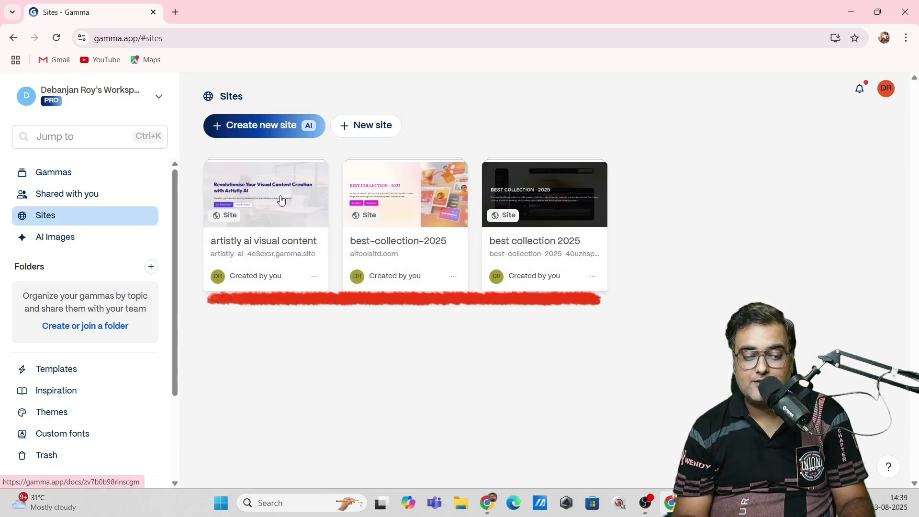
{"action": "left_click", "coordinate": [452, 276]}
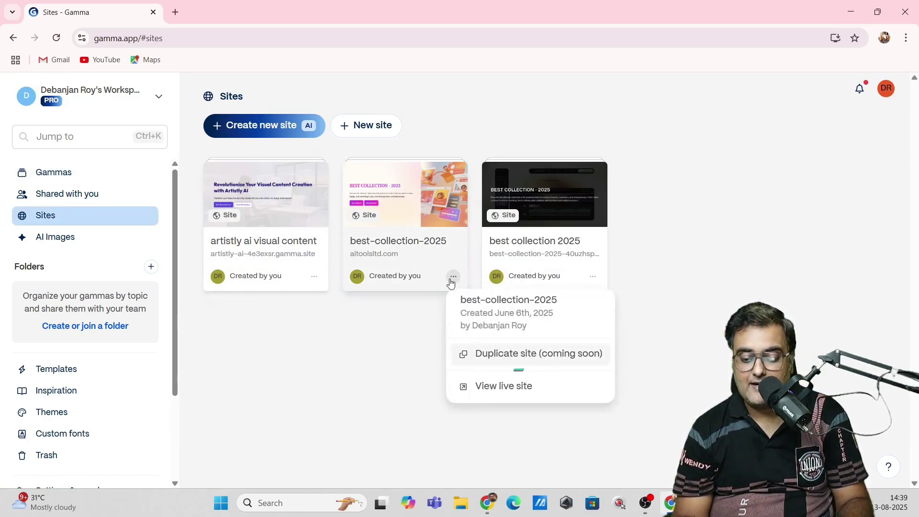
{"action": "left_click", "coordinate": [504, 387]}
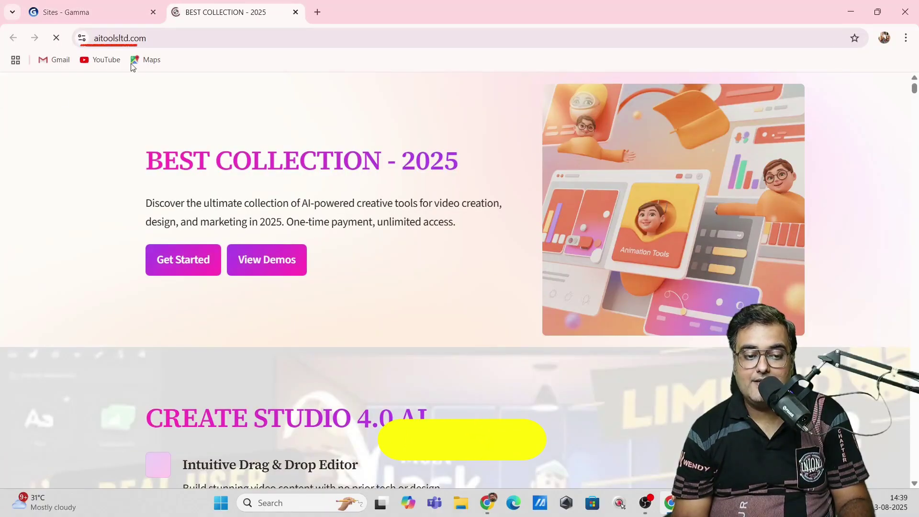
{"action": "left_click_drag", "start_coordinate": [146, 38], "coordinate": [129, 38]}
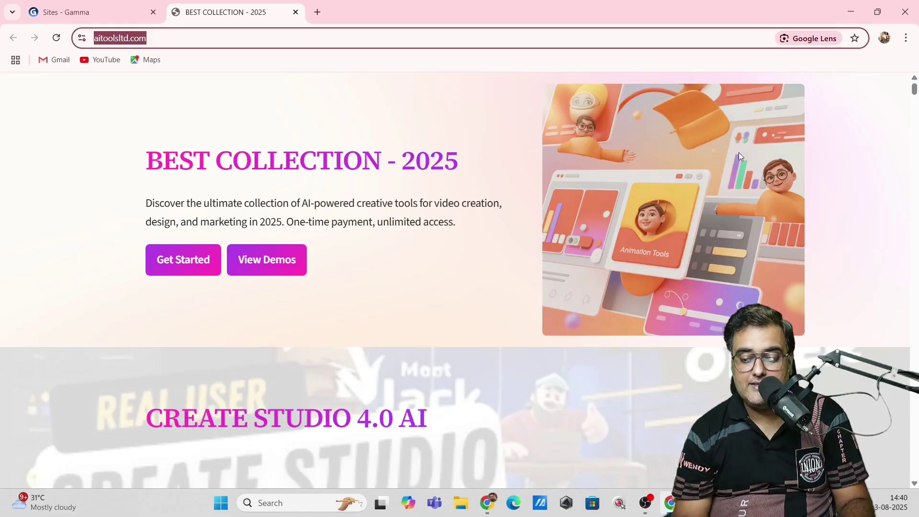
{"action": "mouse_move", "coordinate": [915, 88]}
{"action": "left_mouse_down"}
{"action": "mouse_move", "coordinate": [916, 367]}
{"action": "mouse_move", "coordinate": [909, 90]}
{"action": "left_mouse_up"}
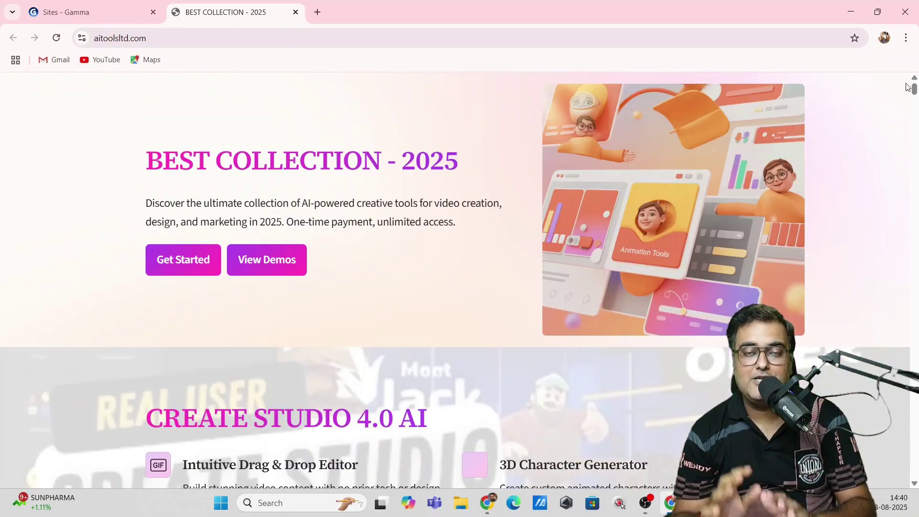
- Return to Gamma and start a new AI-created site using the Generate option
{"action": "left_click", "coordinate": [111, 9]}
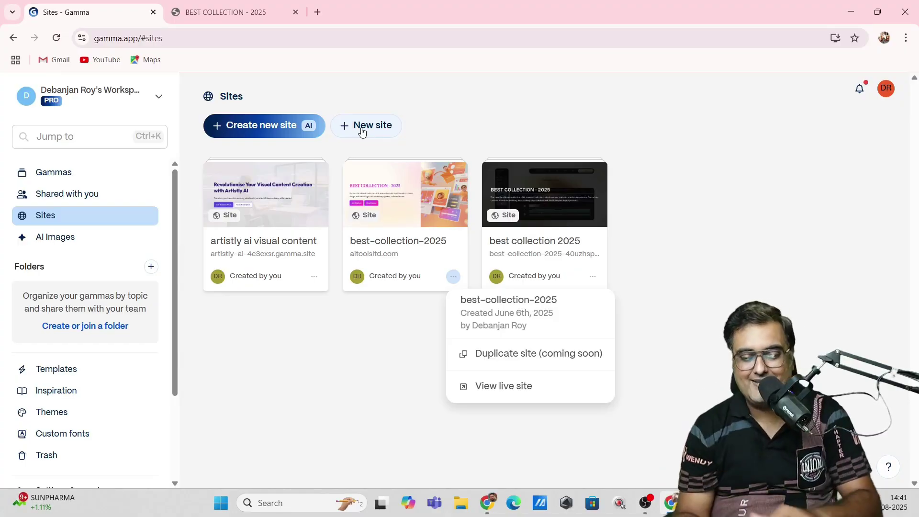
{"action": "left_click", "coordinate": [275, 127]}
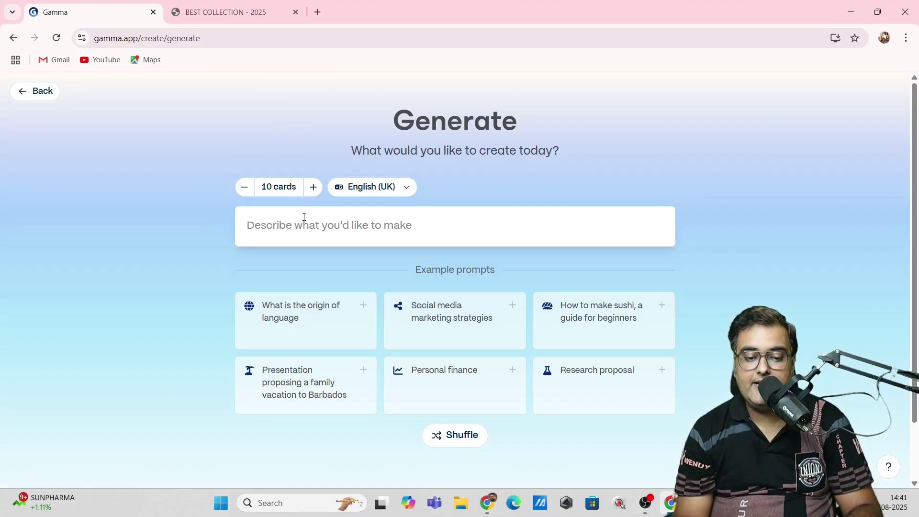
{"action": "left_click", "coordinate": [259, 228]}
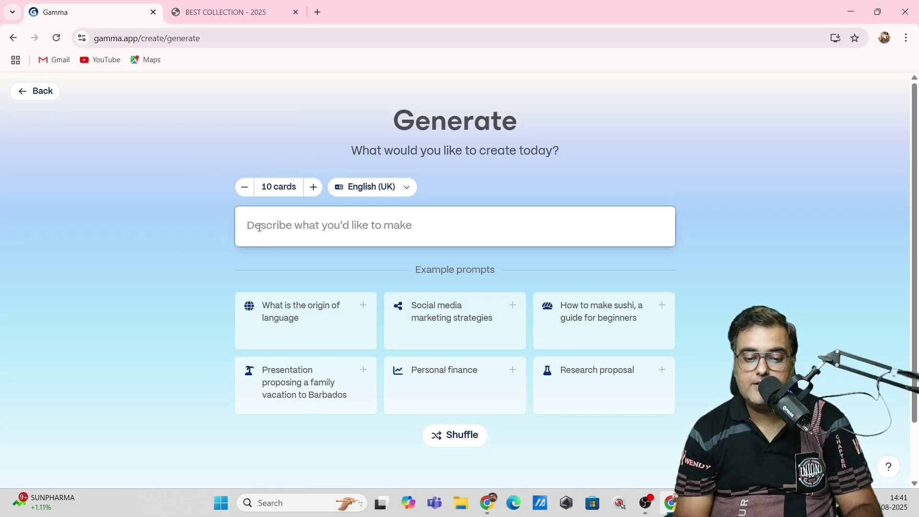
- Open createstudio.com in a new browser tab and copy its page URL
{"action": "left_click", "coordinate": [318, 12]}
{"action": "type", "text": "createstudio.com"}
{"action": "key", "text": "Return"}
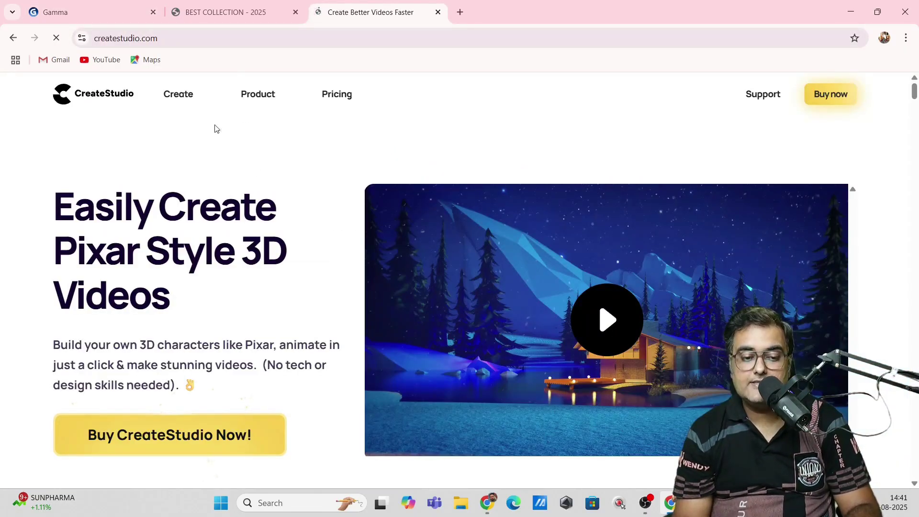
{"action": "left_click", "coordinate": [174, 41]}
{"action": "key", "text": "ctrl+c"}
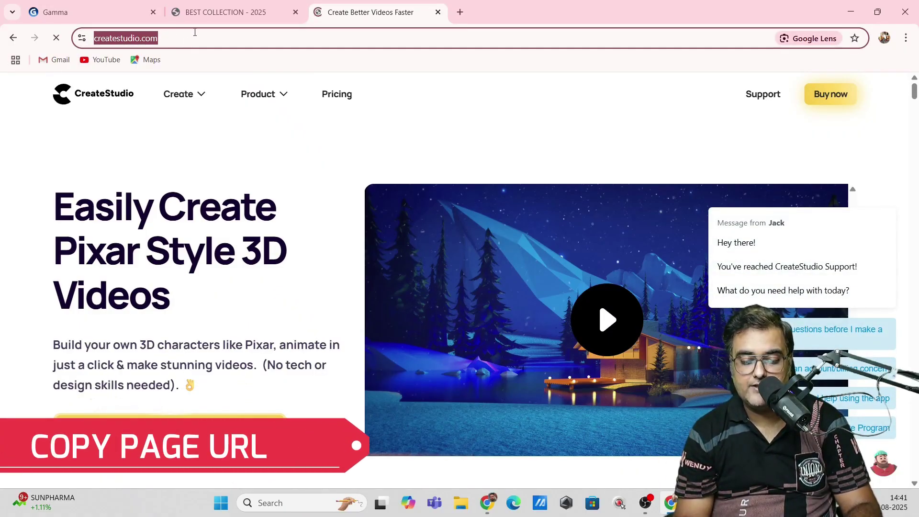
{"action": "left_click", "coordinate": [93, 8]}
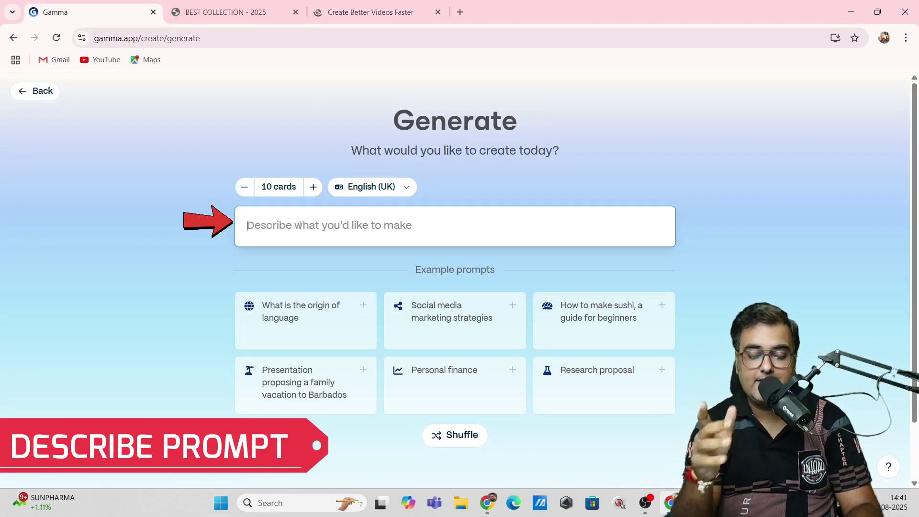
{"action": "type", "text": "a landing page"}
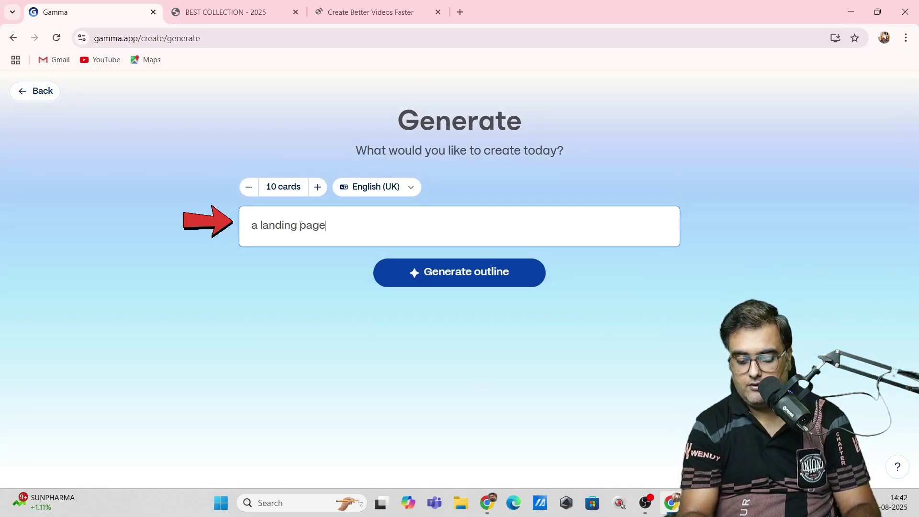
{"action": "type", "text": " based on the sales page url"}
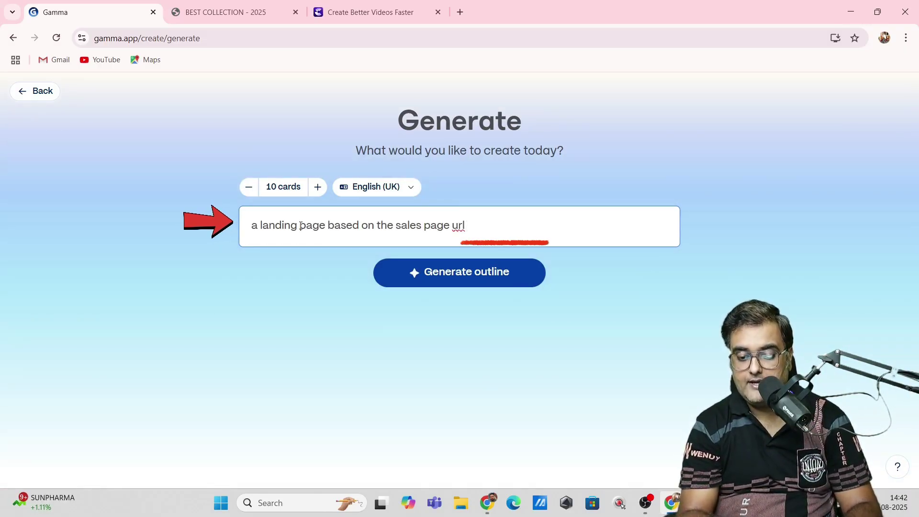
{"action": "key", "text": "ctrl+v"}
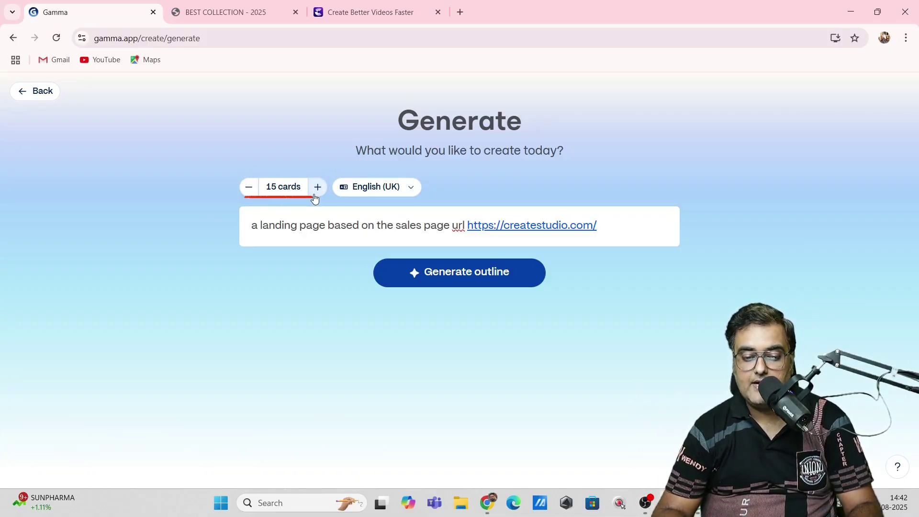
- Look through the available output languages, keep English (UK), and generate the outline
{"action": "left_click", "coordinate": [408, 187]}
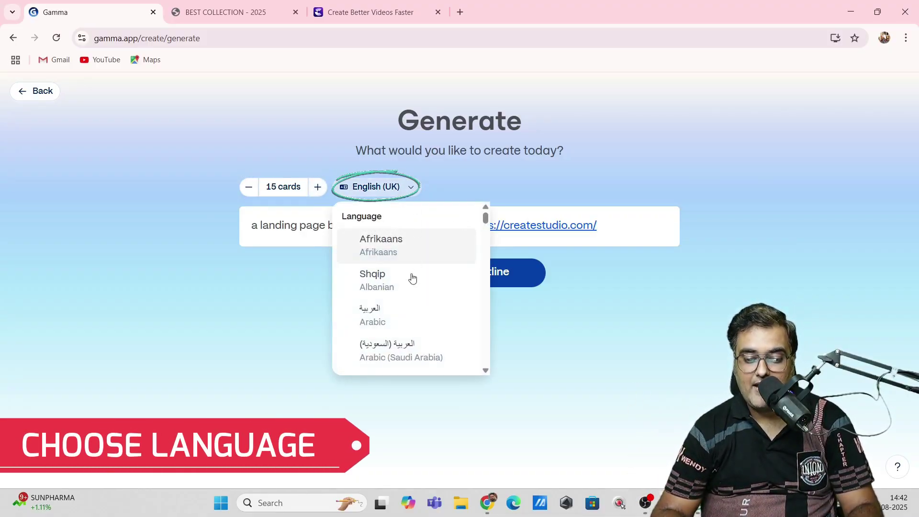
{"action": "mouse_move", "coordinate": [486, 218]}
{"action": "left_mouse_down"}
{"action": "mouse_move", "coordinate": [486, 289]}
{"action": "mouse_move", "coordinate": [486, 217]}
{"action": "left_mouse_up"}
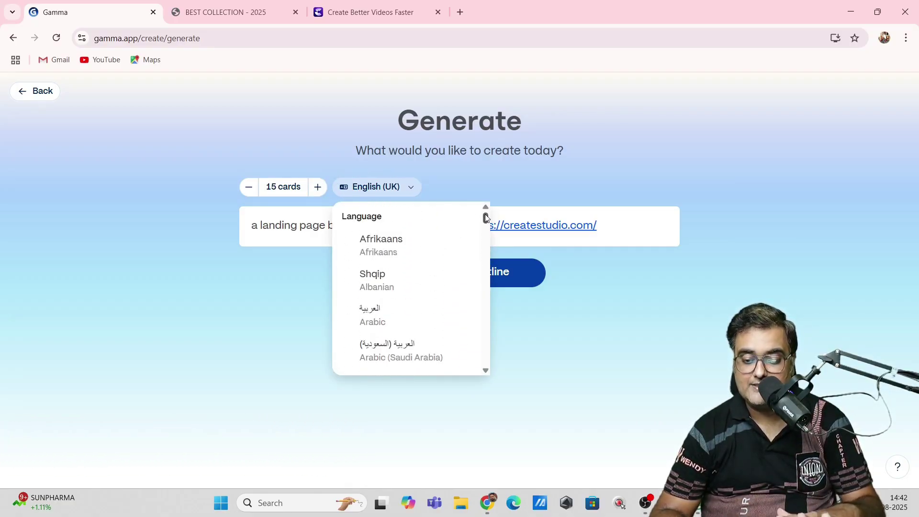
{"action": "left_click", "coordinate": [553, 192]}
{"action": "left_click", "coordinate": [475, 284]}
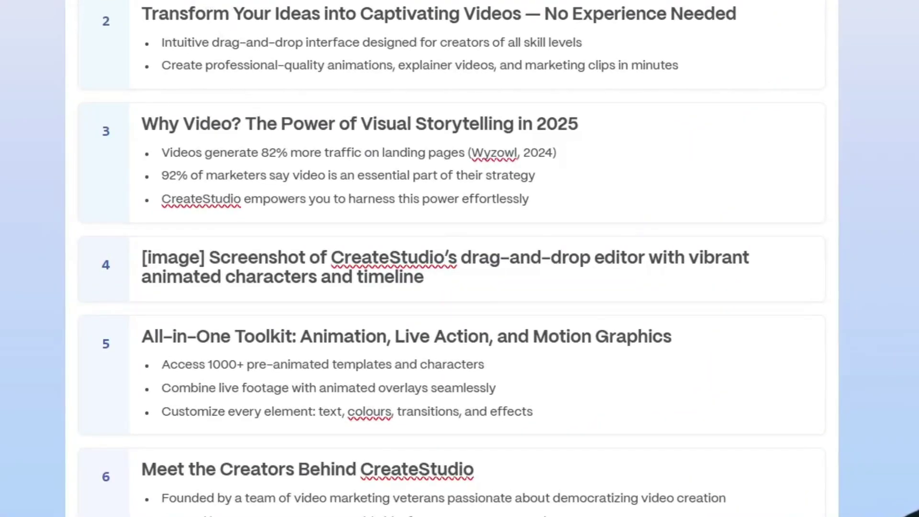
- Review the outline cards and select the Velvet Tides theme for the site
{"action": "scroll", "coordinate": [450, 259], "scroll_direction": "up", "scroll_amount": 2}
{"action": "scroll", "coordinate": [450, 258], "scroll_direction": "down", "scroll_amount": 6}
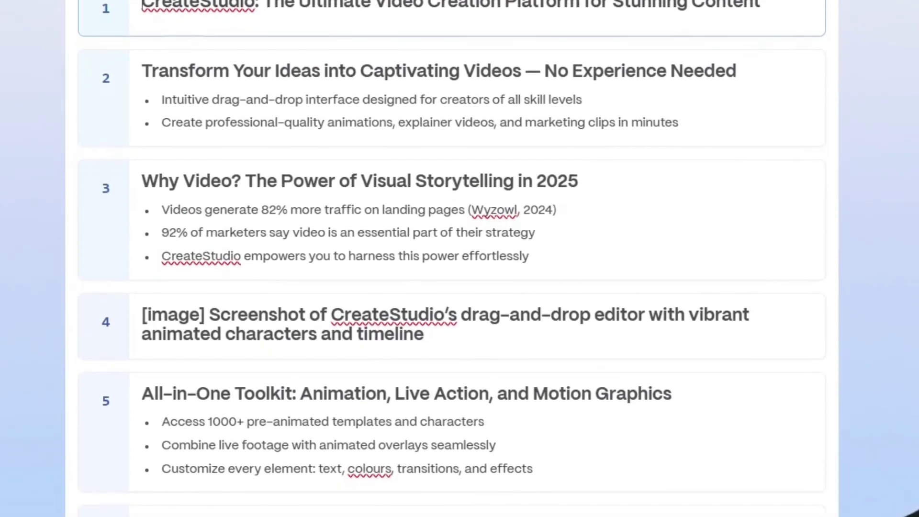
{"action": "scroll", "coordinate": [450, 258], "scroll_direction": "down", "scroll_amount": 15}
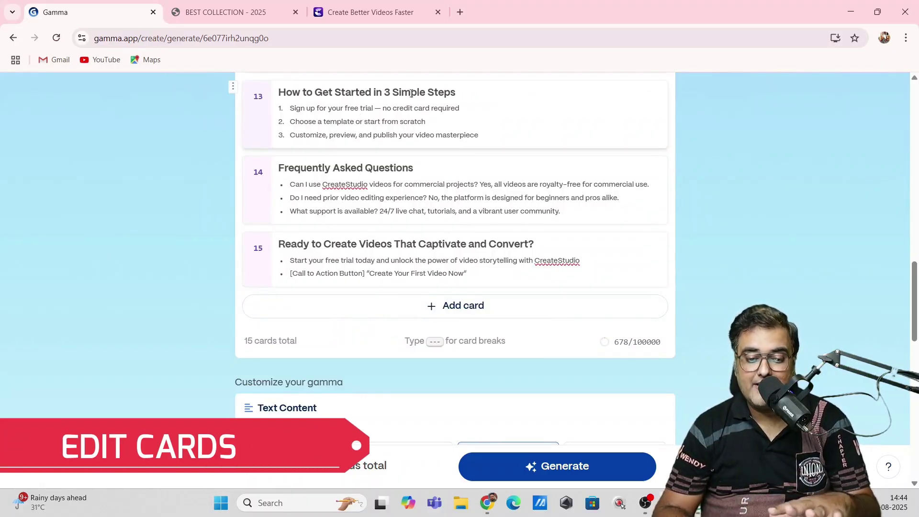
{"action": "mouse_move", "coordinate": [455, 155]}
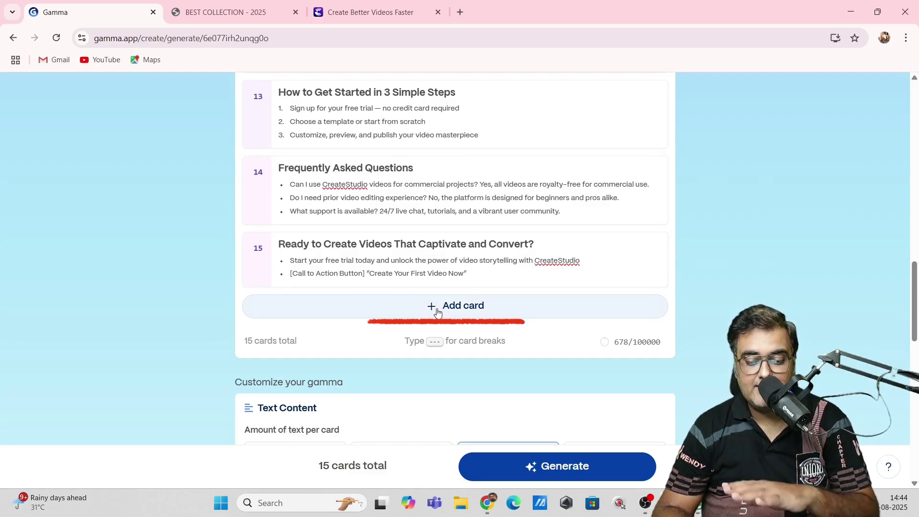
{"action": "scroll", "coordinate": [669, 329], "scroll_direction": "down", "scroll_amount": 6}
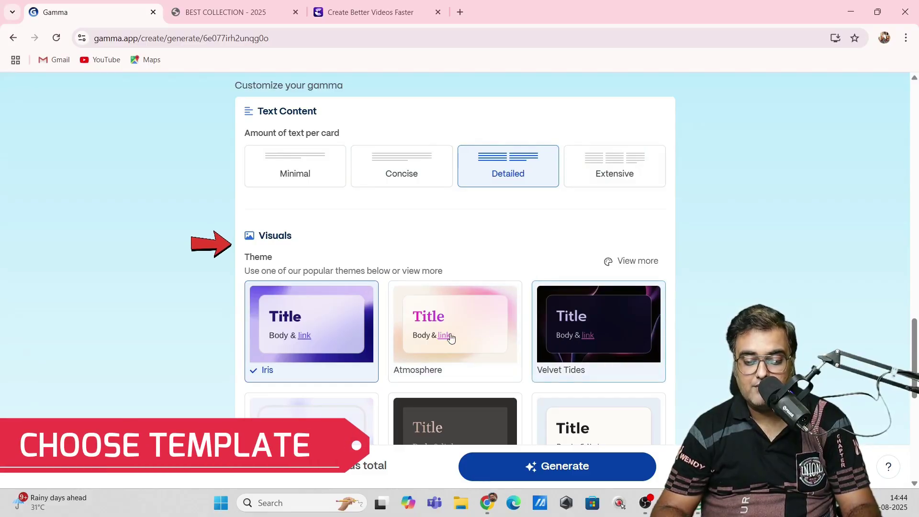
{"action": "left_click", "coordinate": [580, 337]}
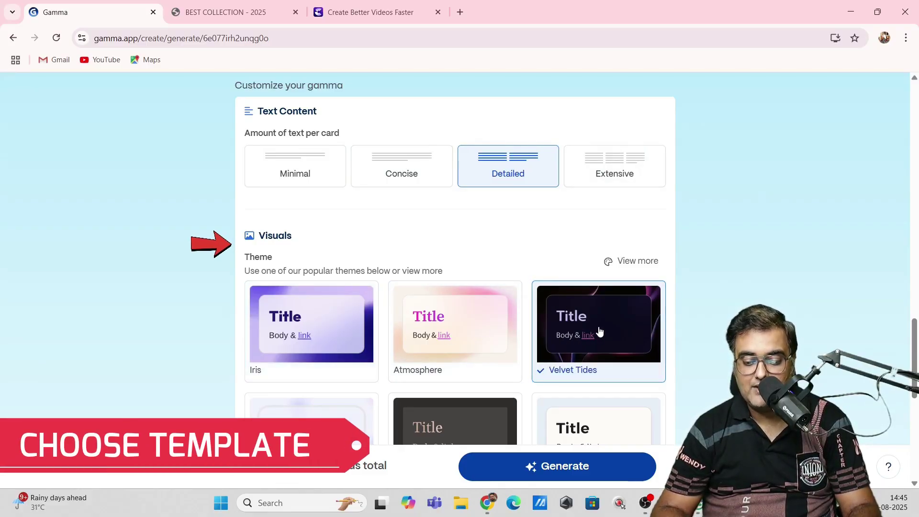
- Keep AI images as the image source and set the AI image model to GPT Image
{"action": "scroll", "coordinate": [382, 217], "scroll_direction": "down", "scroll_amount": 6}
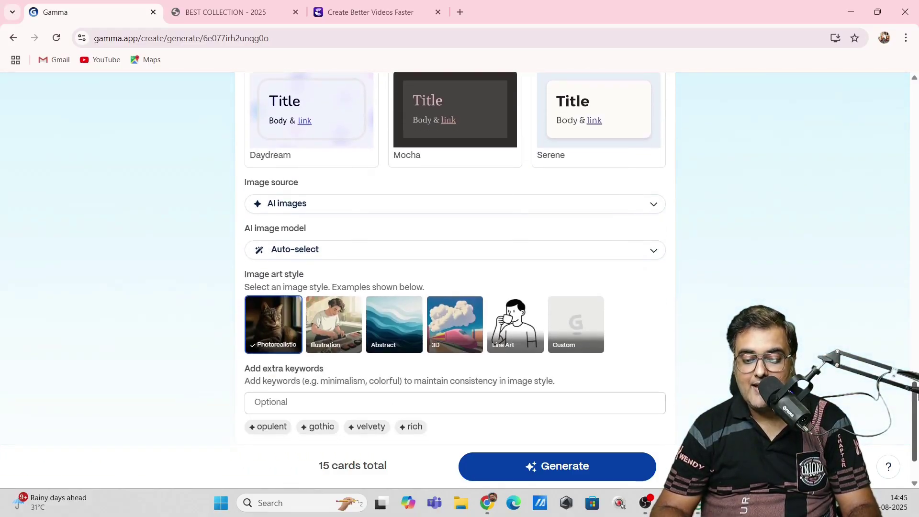
{"action": "left_click", "coordinate": [378, 207]}
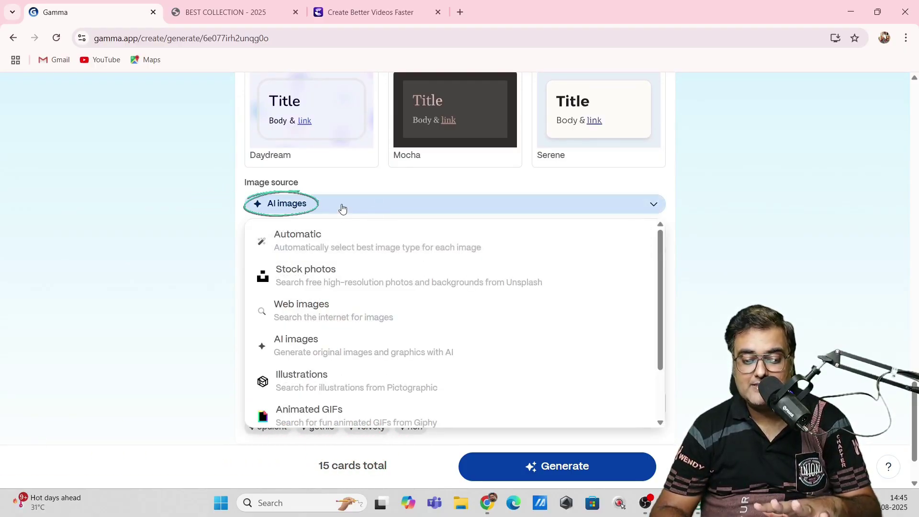
{"action": "left_click", "coordinate": [342, 208]}
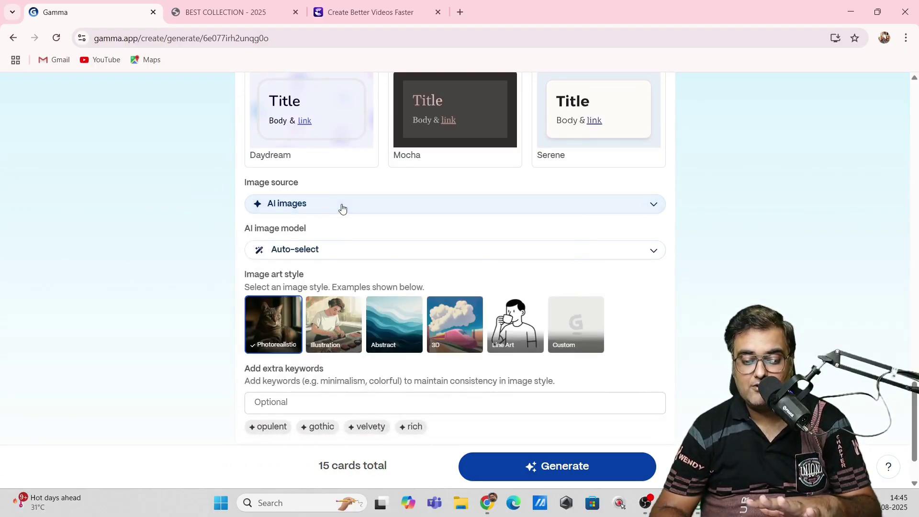
{"action": "left_click", "coordinate": [352, 257]}
{"action": "mouse_move", "coordinate": [322, 335]}
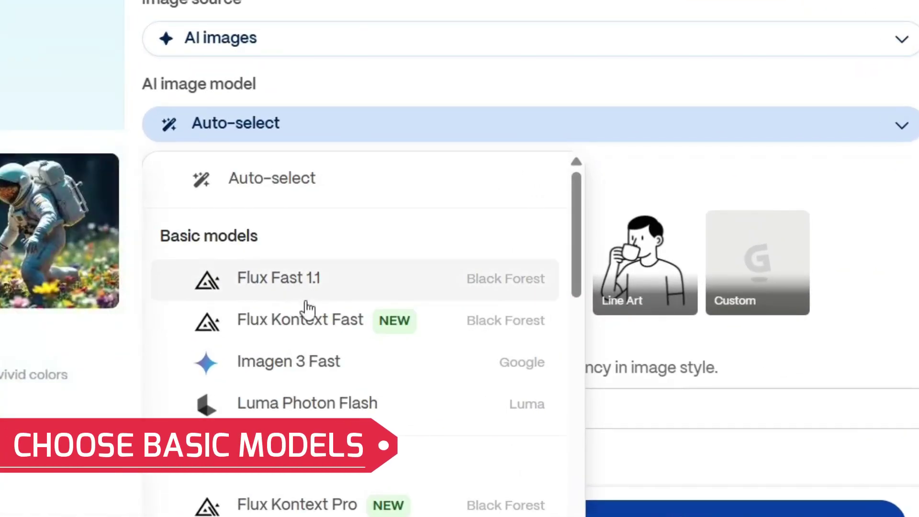
{"action": "scroll", "coordinate": [573, 239], "scroll_direction": "down", "scroll_amount": 5}
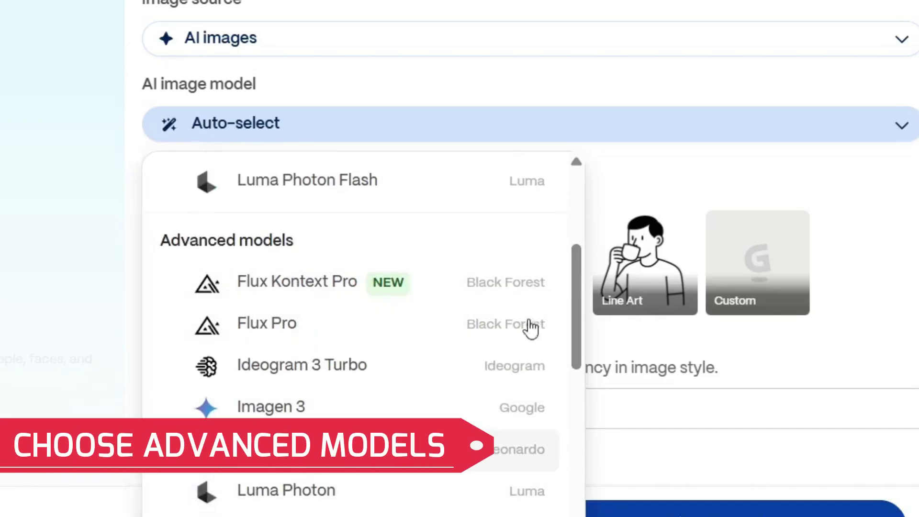
{"action": "left_click_drag", "start_coordinate": [576, 317], "coordinate": [572, 436]}
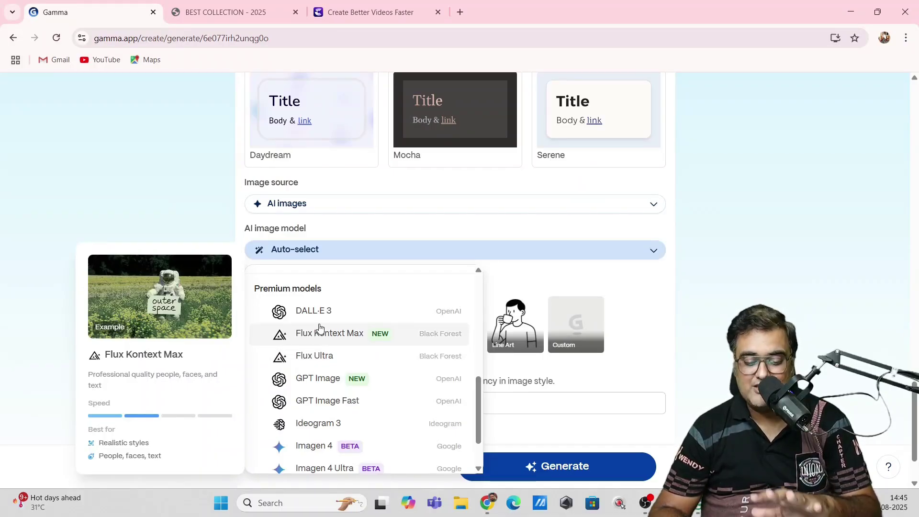
{"action": "left_click", "coordinate": [316, 381]}
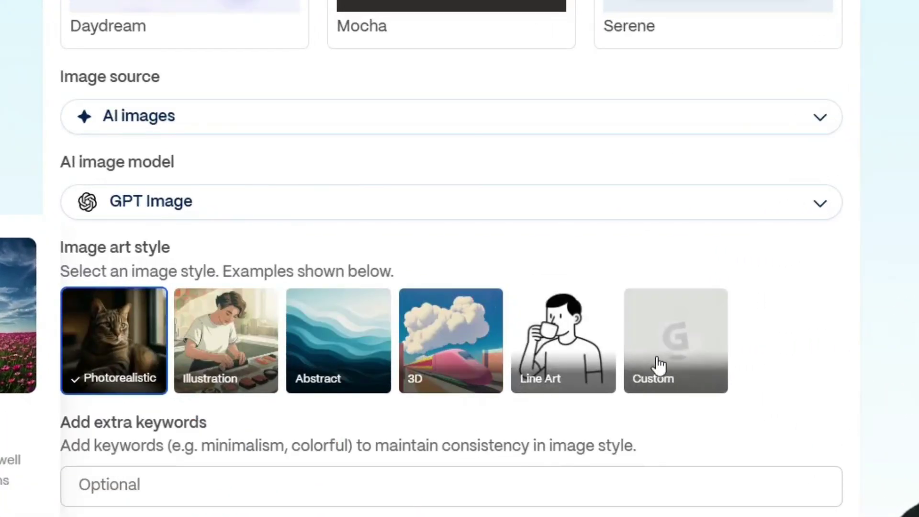
- Leave the extra keywords blank and generate the site with the Photorealistic image style
{"action": "left_click", "coordinate": [172, 498]}
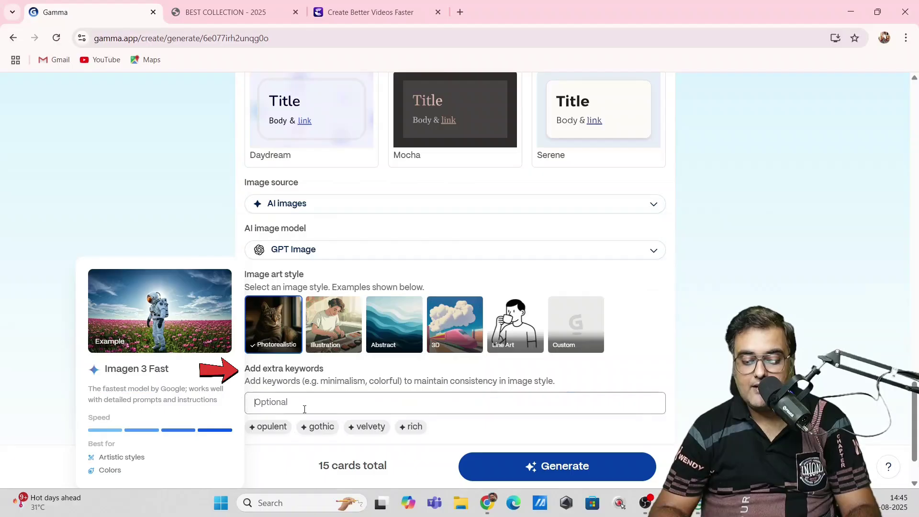
{"action": "left_click", "coordinate": [304, 406]}
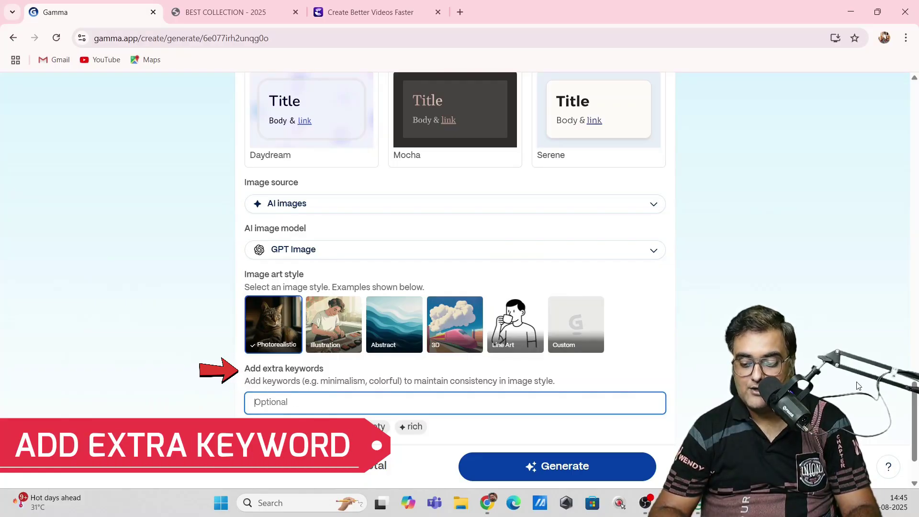
{"action": "left_click", "coordinate": [614, 465]}
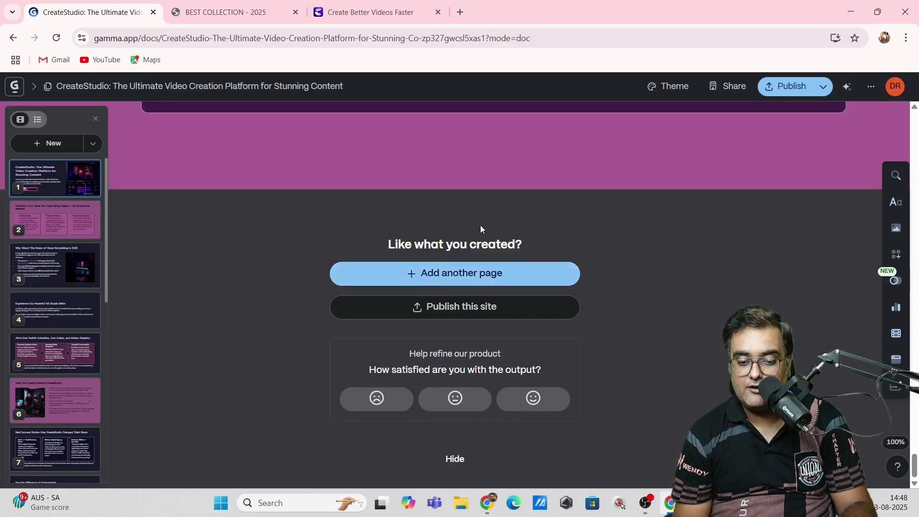
- Examine the AI creation options for adding another page to the site, and close them
{"action": "left_click", "coordinate": [443, 279]}
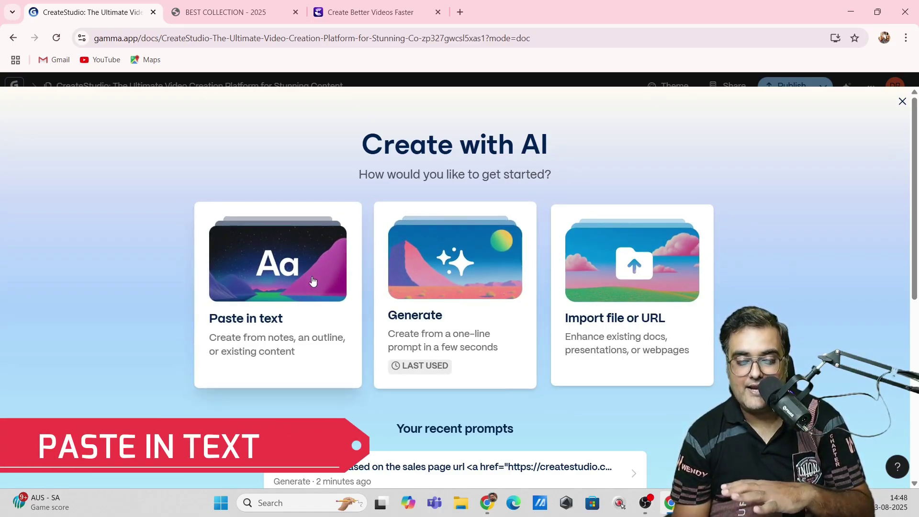
{"action": "left_click_drag", "start_coordinate": [915, 192], "coordinate": [916, 172]}
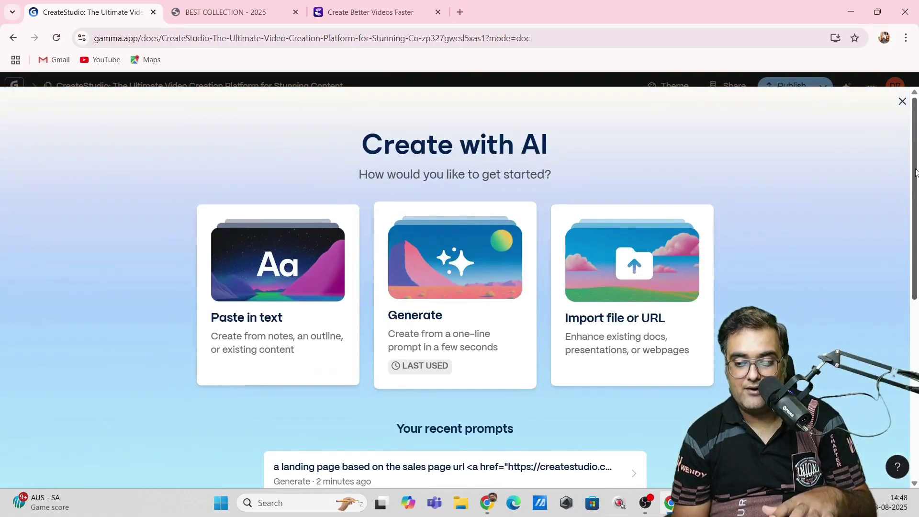
{"action": "left_click", "coordinate": [902, 103]}
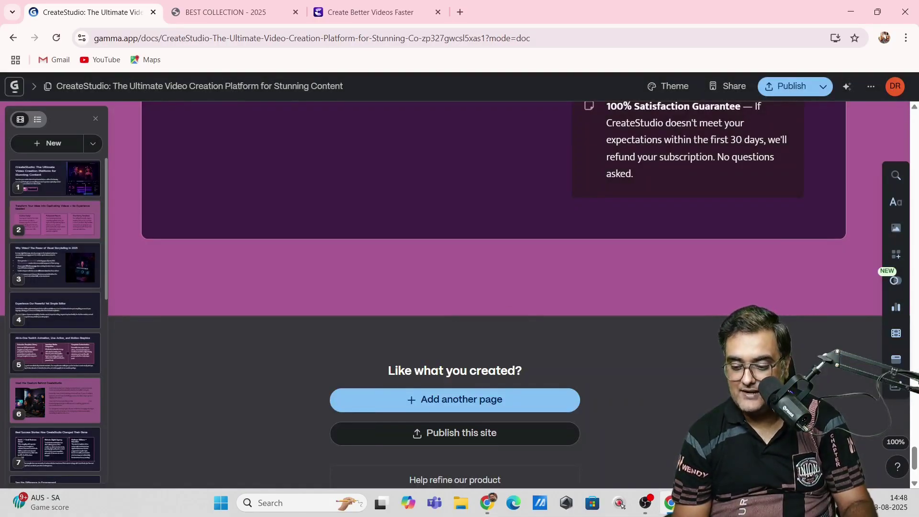
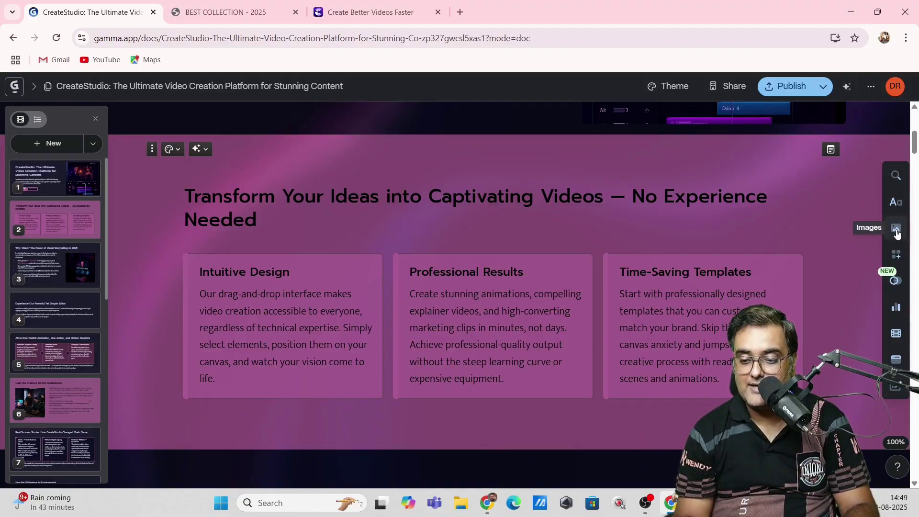
- Insert an image placeholder under the Intuitive Design heading on the second card and set its media source to AI images
{"action": "left_click", "coordinate": [897, 231]}
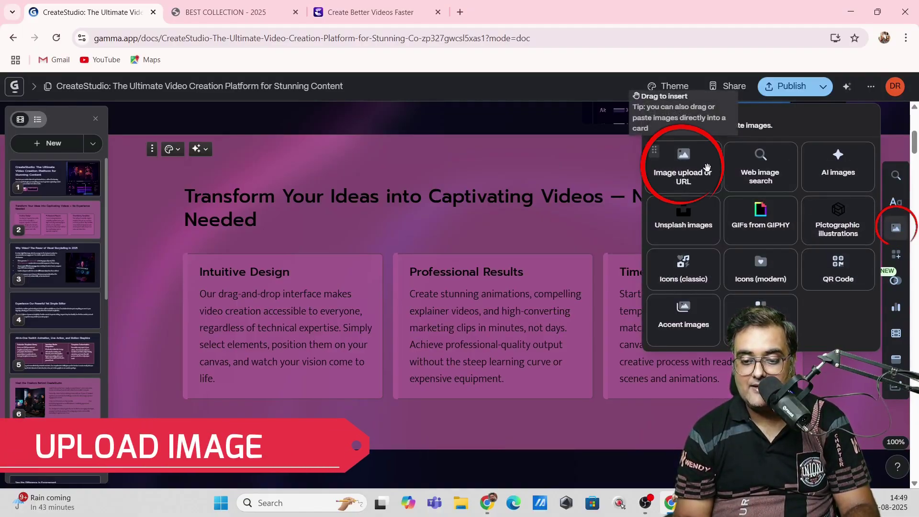
{"action": "left_click_drag", "start_coordinate": [694, 163], "coordinate": [291, 343]}
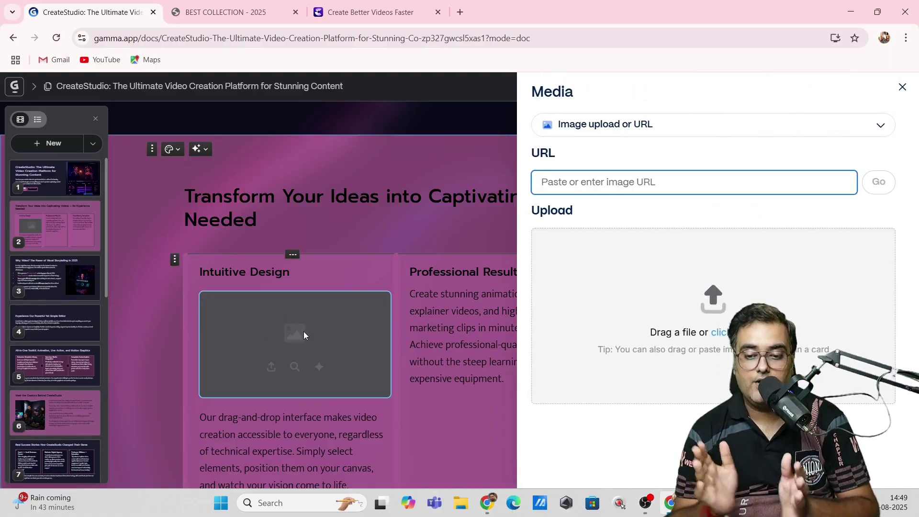
{"action": "left_click", "coordinate": [882, 126]}
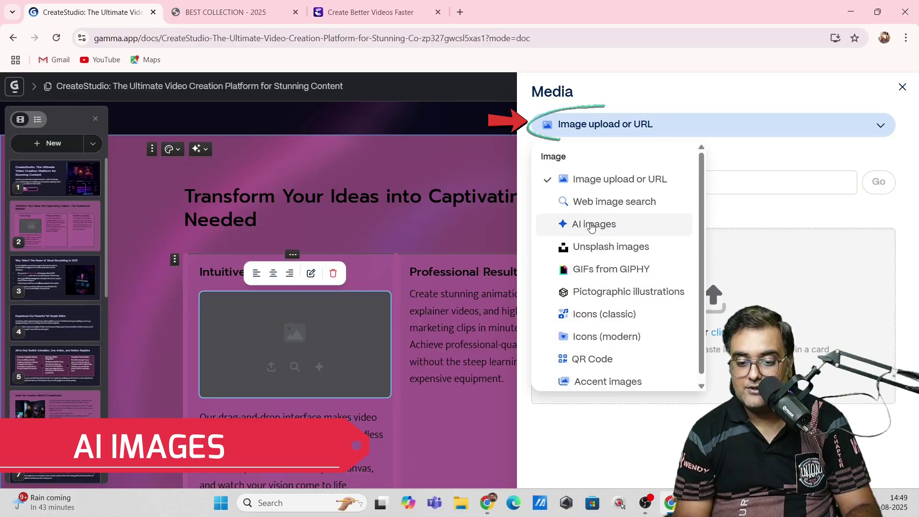
{"action": "left_click", "coordinate": [592, 225]}
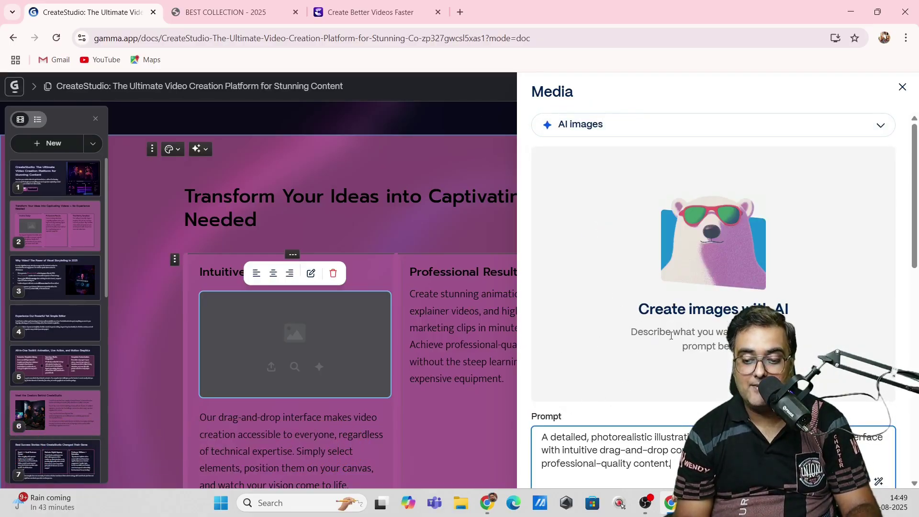
- Generate AI images for the Intuitive Design column from the suggested video editing interface prompt, with Photorealistic style and Square aspect ratio
{"action": "scroll", "coordinate": [622, 318], "scroll_direction": "down", "scroll_amount": 3}
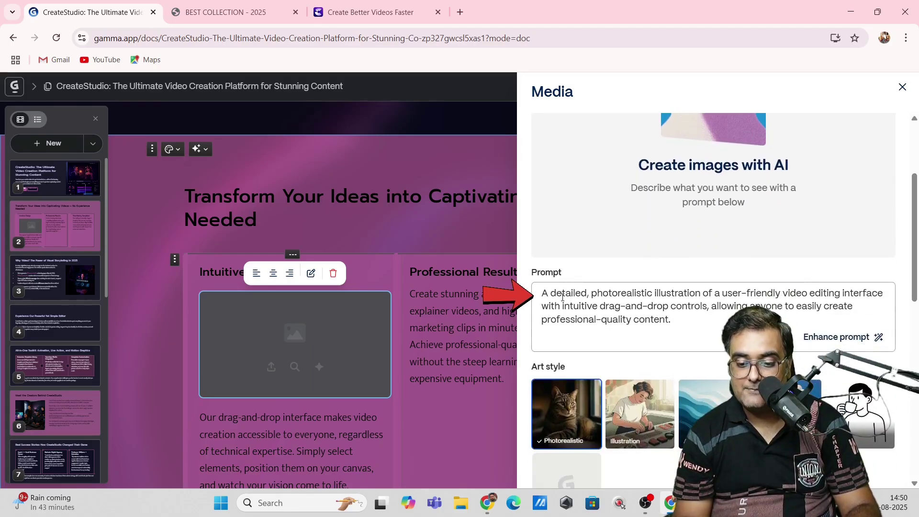
{"action": "left_click_drag", "start_coordinate": [561, 293], "coordinate": [850, 293]}
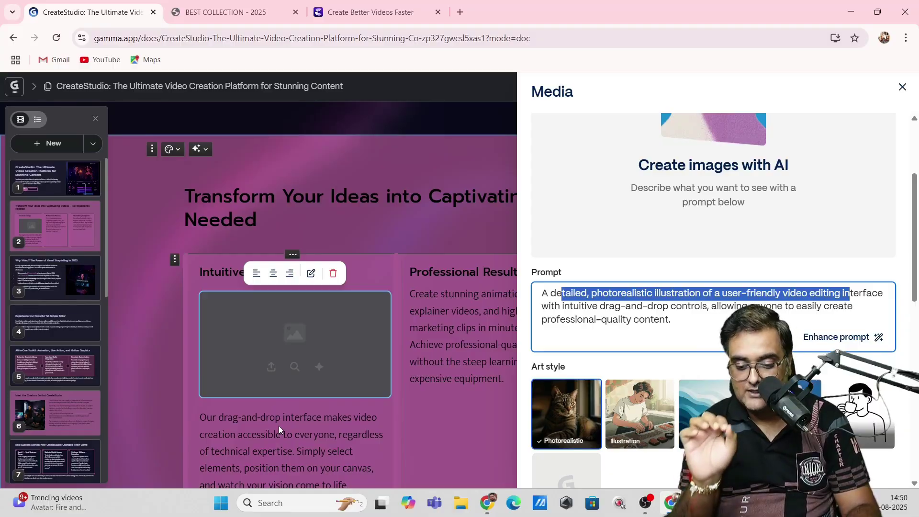
{"action": "scroll", "coordinate": [915, 324], "scroll_direction": "down", "scroll_amount": 4}
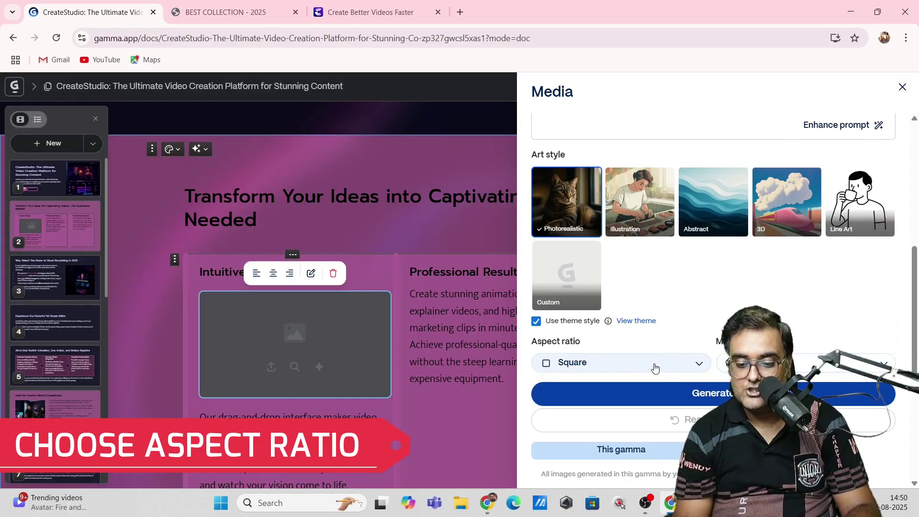
{"action": "left_click", "coordinate": [707, 392]}
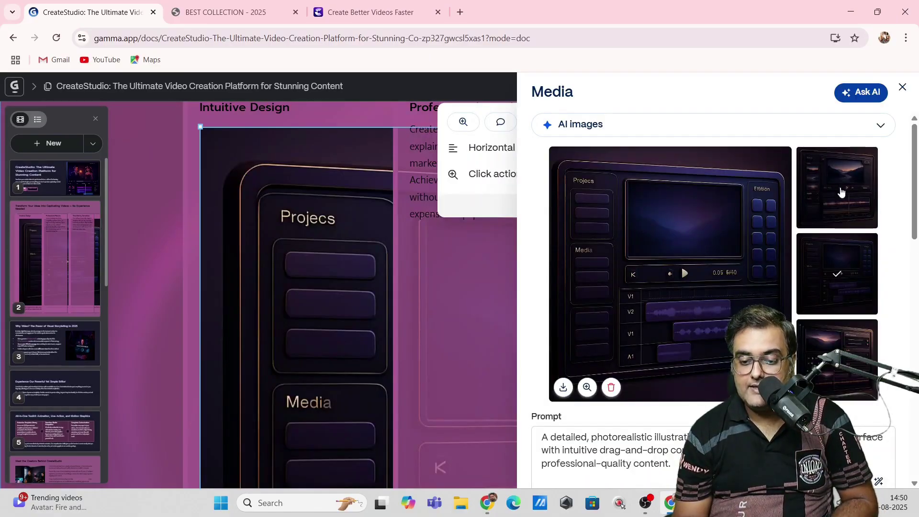
- Compare the generated image variants, use the one with the Effect Contacts panel, and close the media settings
{"action": "left_click", "coordinate": [841, 192]}
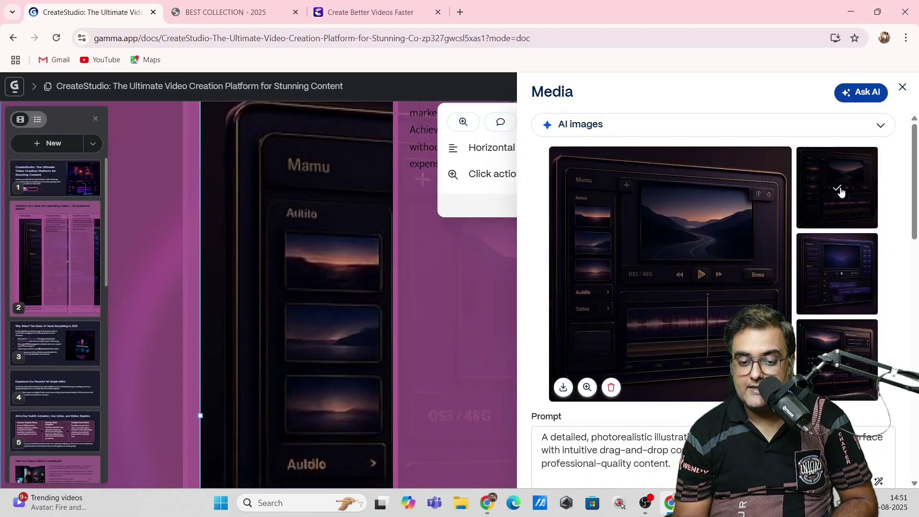
{"action": "left_click", "coordinate": [849, 250]}
{"action": "left_click", "coordinate": [838, 350]}
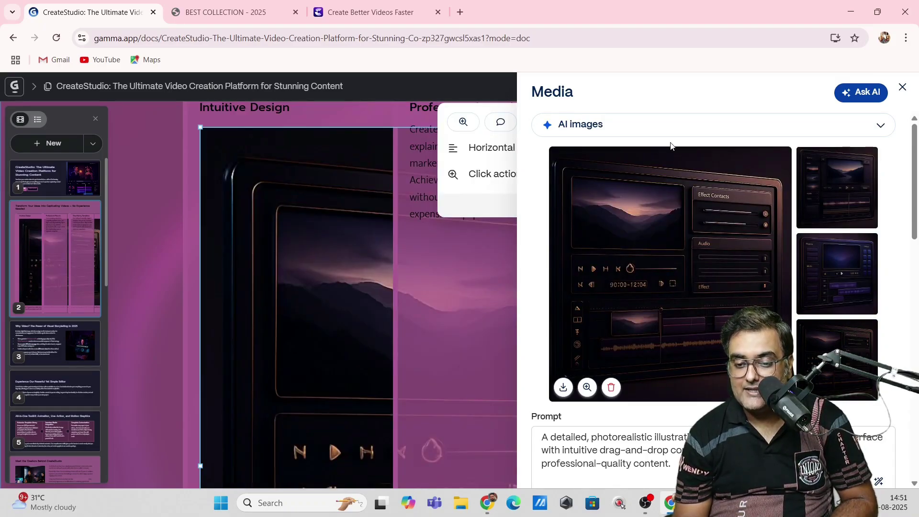
{"action": "left_click", "coordinate": [902, 88]}
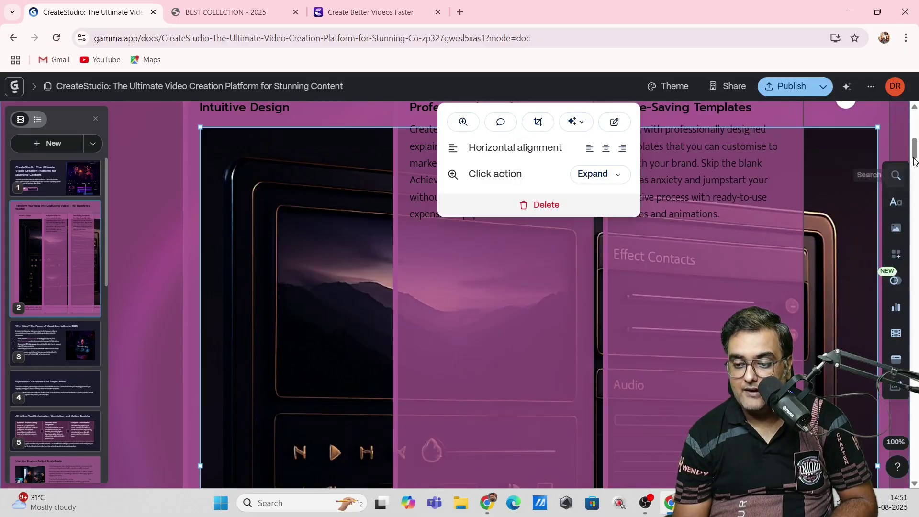
- Shrink the oversized image on the second card so it fits the width of the Intuitive Design column
{"action": "scroll", "coordinate": [917, 192], "scroll_direction": "down", "scroll_amount": 5}
{"action": "scroll", "coordinate": [917, 191], "scroll_direction": "up", "scroll_amount": 3}
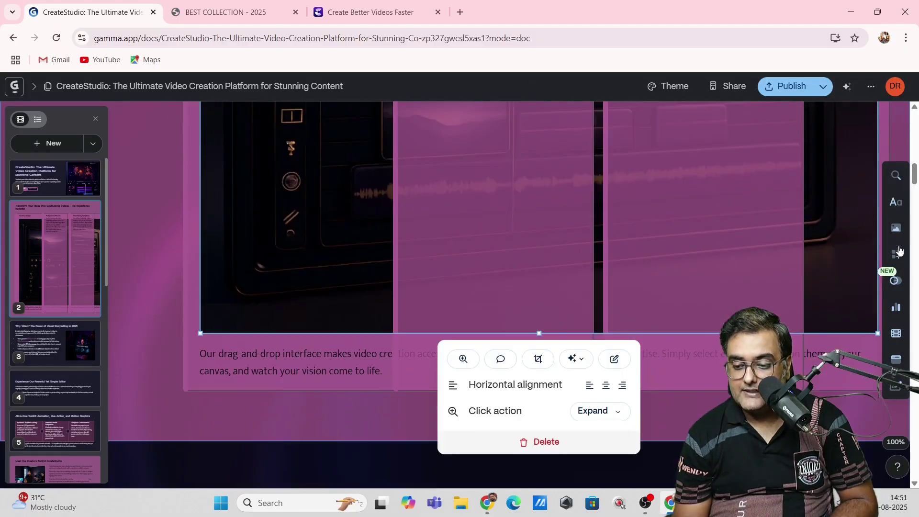
{"action": "left_click_drag", "start_coordinate": [877, 335], "coordinate": [578, 207]}
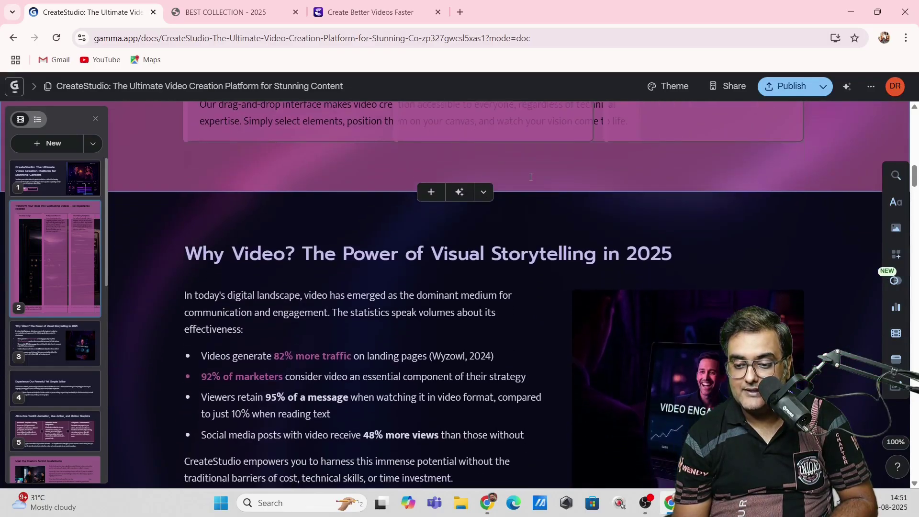
{"action": "scroll", "coordinate": [479, 216], "scroll_direction": "up", "scroll_amount": 5}
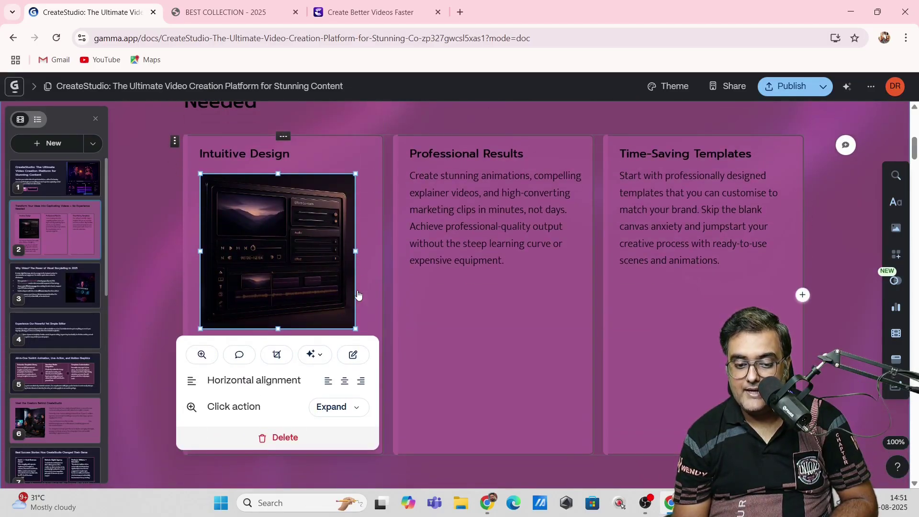
{"action": "left_click_drag", "start_coordinate": [356, 328], "coordinate": [369, 341]}
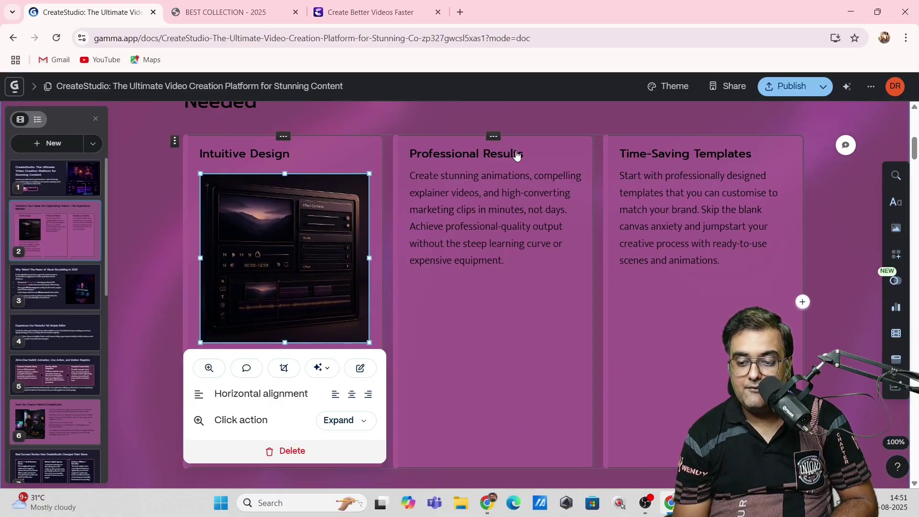
- Insert an empty image placeholder under the Professional Results heading and close its media settings
{"action": "left_click", "coordinate": [896, 227]}
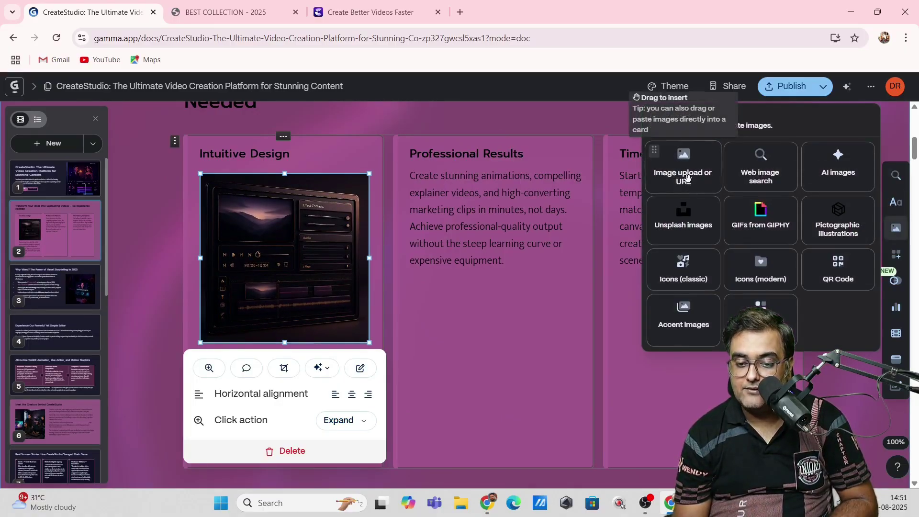
{"action": "left_click_drag", "start_coordinate": [684, 165], "coordinate": [489, 191]}
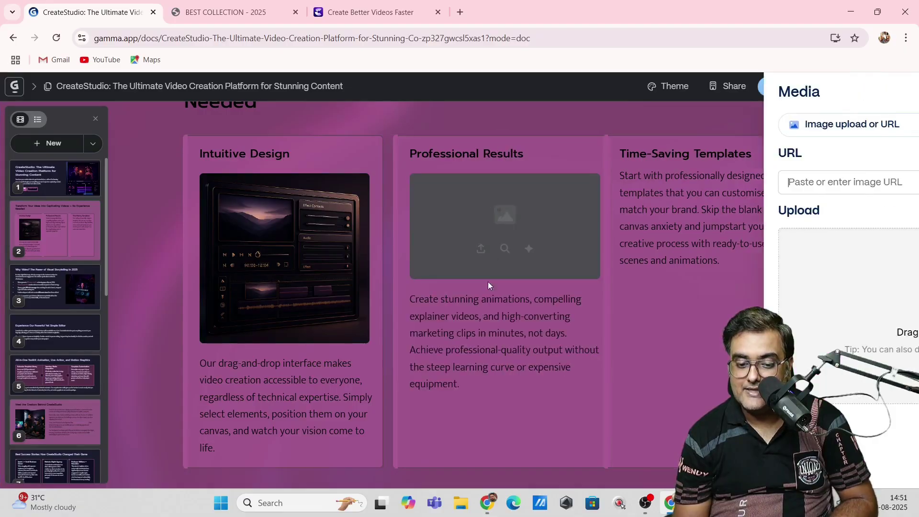
{"action": "key", "text": "Escape"}
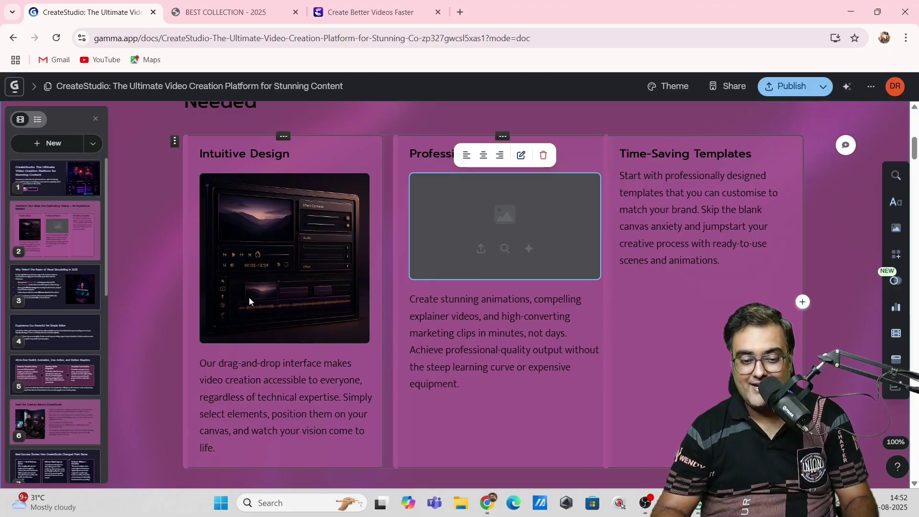
- Delete the image from the Intuitive Design column and the empty placeholder from the Professional Results column
{"action": "left_click", "coordinate": [268, 285]}
{"action": "key", "text": "Delete"}
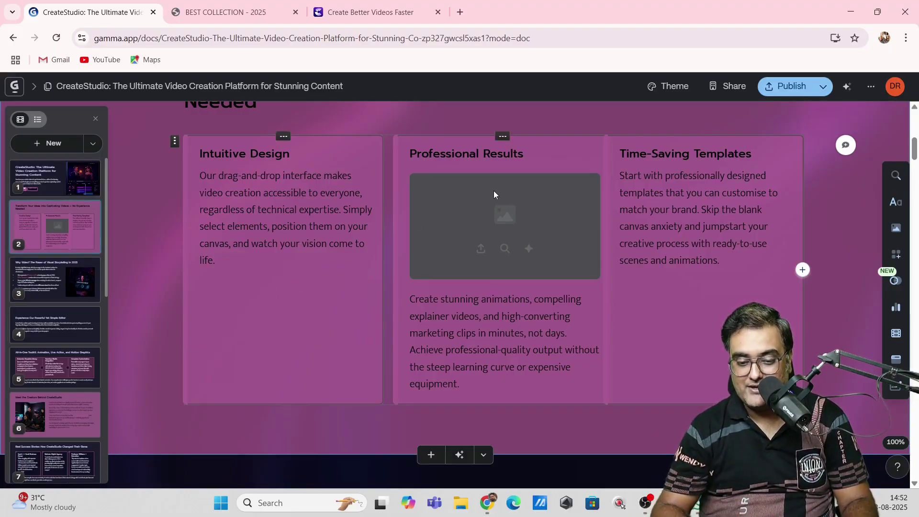
{"action": "left_click", "coordinate": [493, 190]}
{"action": "key", "text": "Delete"}
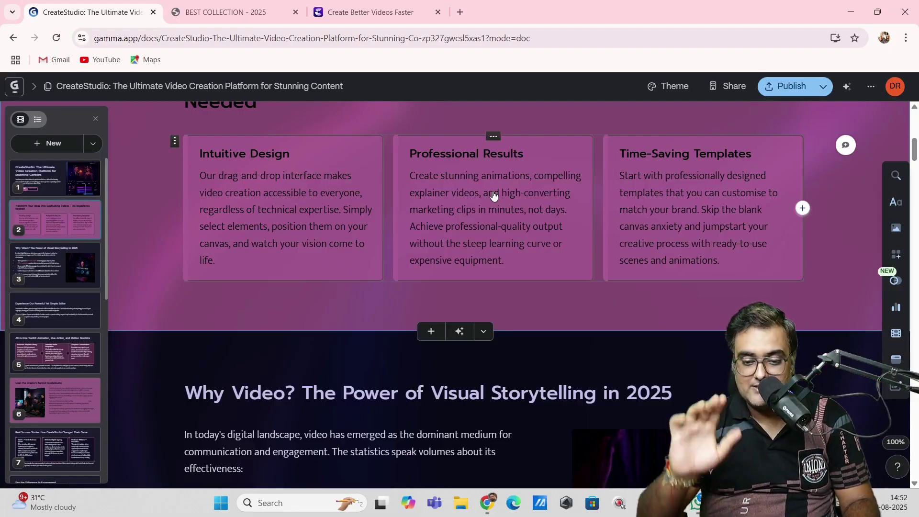
- Edit the "Transform Your Ideas into Captivating Videos" card with AI using the "Make this more visual" option
{"action": "scroll", "coordinate": [915, 150], "scroll_direction": "up", "scroll_amount": 3}
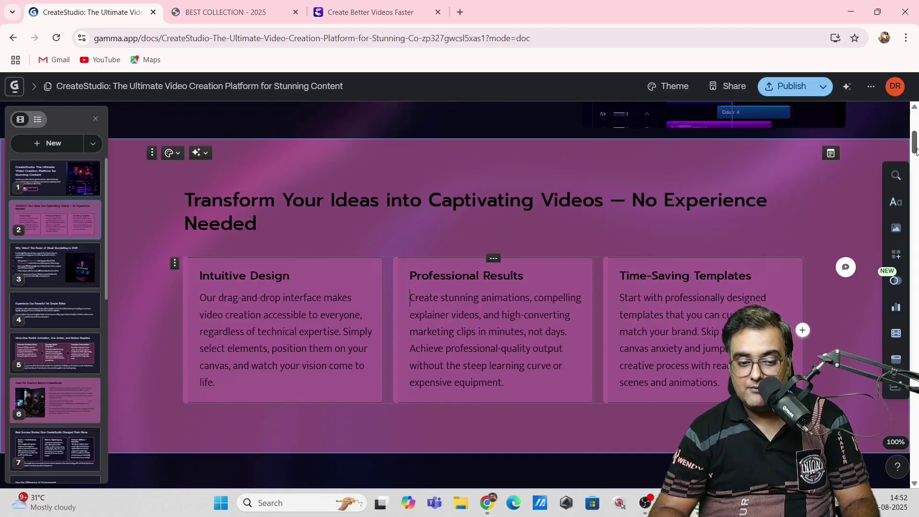
{"action": "left_click", "coordinate": [205, 155]}
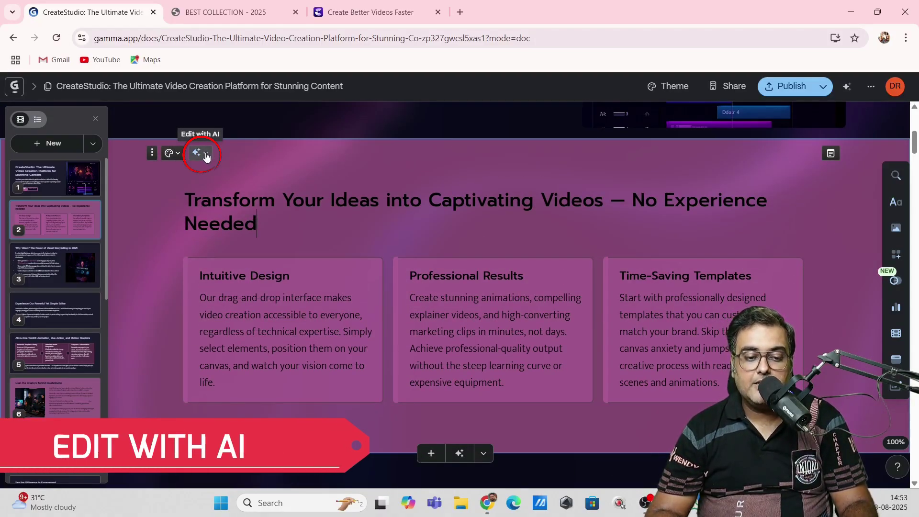
{"action": "left_click", "coordinate": [205, 154]}
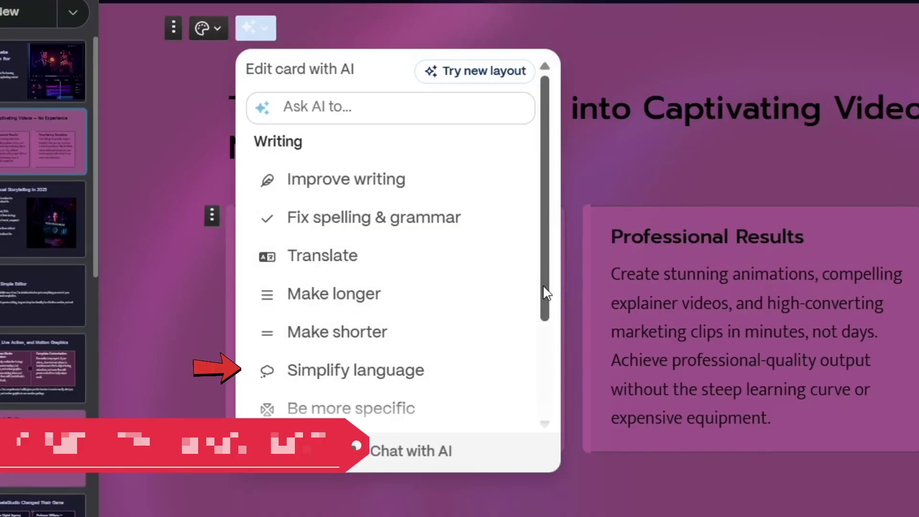
{"action": "left_click_drag", "start_coordinate": [543, 294], "coordinate": [535, 400]}
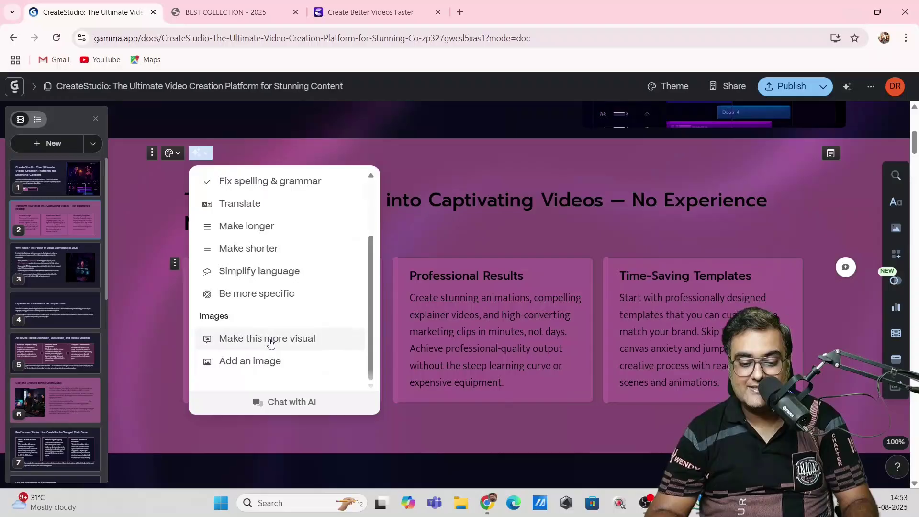
{"action": "left_click", "coordinate": [372, 351]}
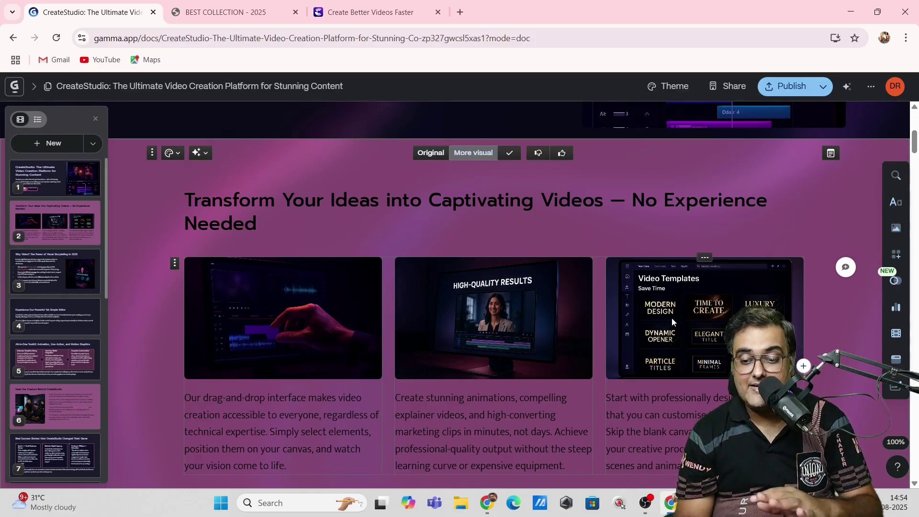
{"action": "left_click", "coordinate": [206, 154]}
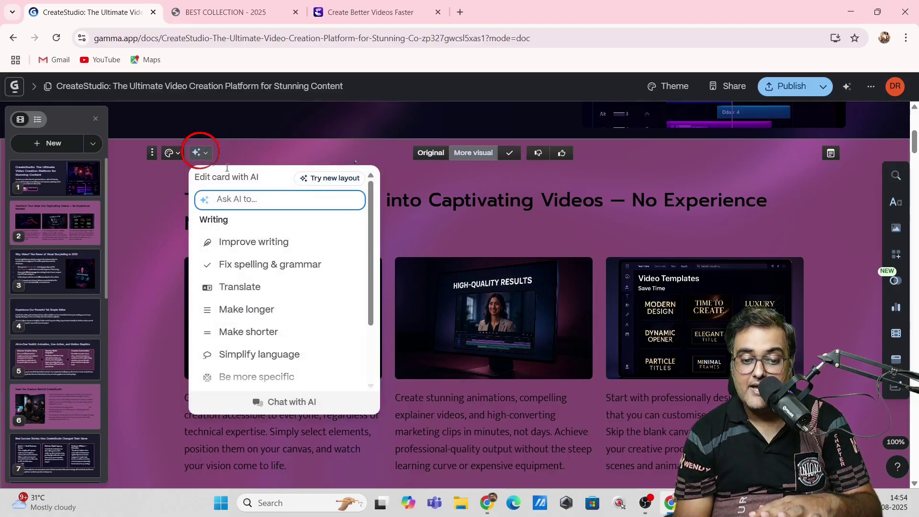
{"action": "left_click", "coordinate": [170, 153]}
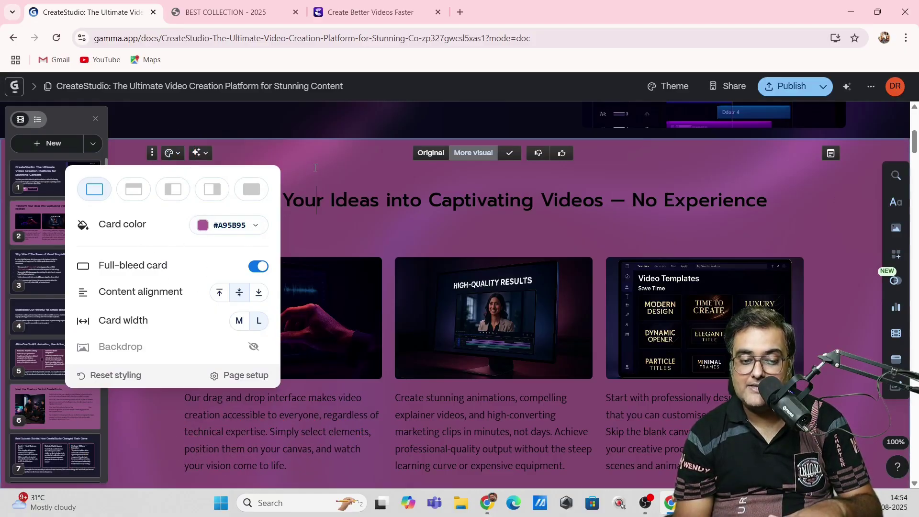
{"action": "left_click", "coordinate": [304, 201]}
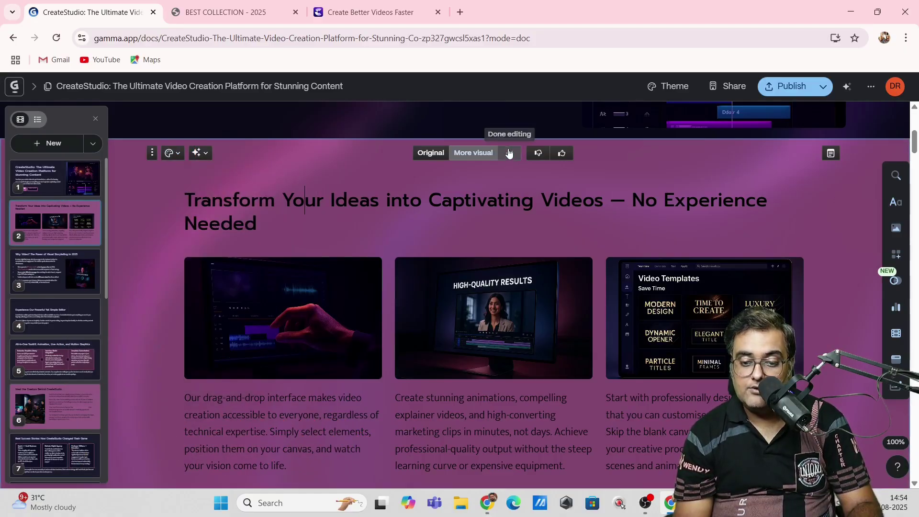
- Compare the Original and More visual versions of the second card, and accept the More visual version
{"action": "left_click", "coordinate": [425, 156]}
{"action": "left_click", "coordinate": [458, 156]}
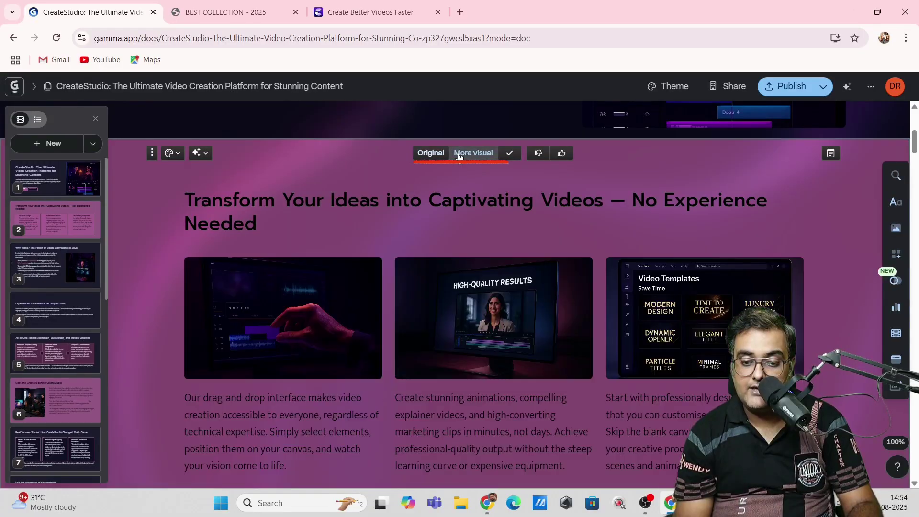
{"action": "left_click", "coordinate": [430, 154]}
{"action": "left_click", "coordinate": [473, 153]}
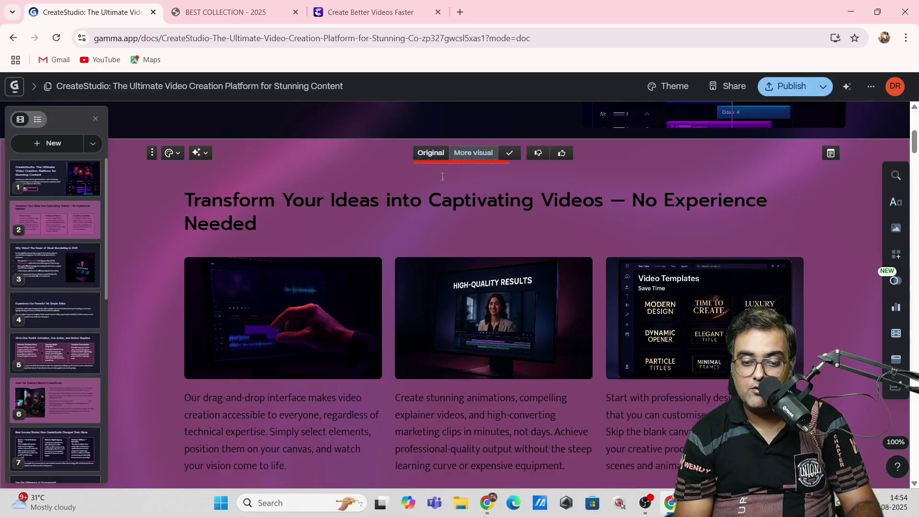
{"action": "left_click", "coordinate": [506, 153]}
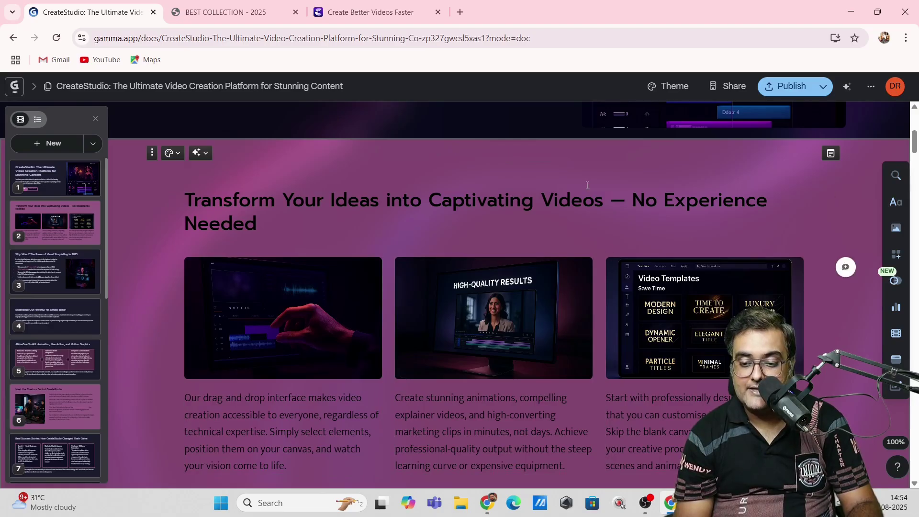
- Change the yearly prices on the pricing plans card to dollars: $199 for Starter, $399 for Pro and $899 for Agency
{"action": "left_click_drag", "start_coordinate": [915, 152], "coordinate": [912, 128]}
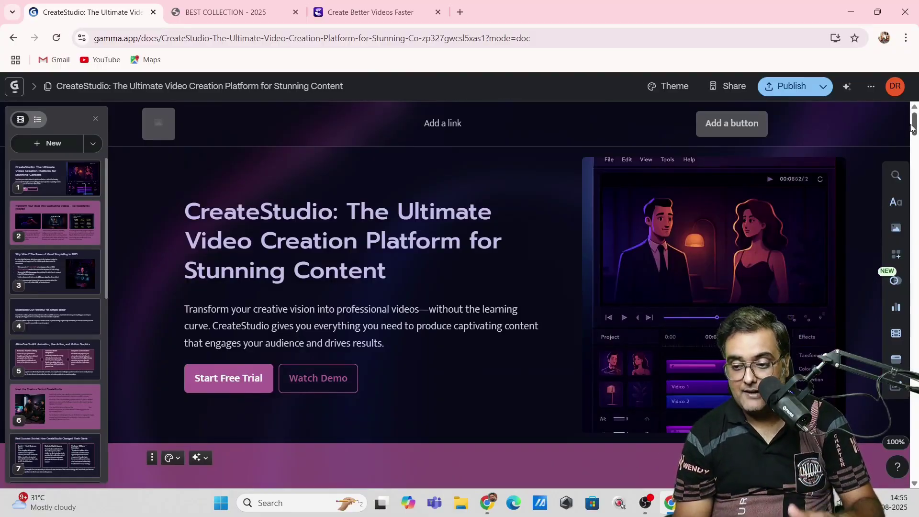
{"action": "left_click_drag", "start_coordinate": [915, 127], "coordinate": [914, 356]}
{"action": "left_click", "coordinate": [425, 252]}
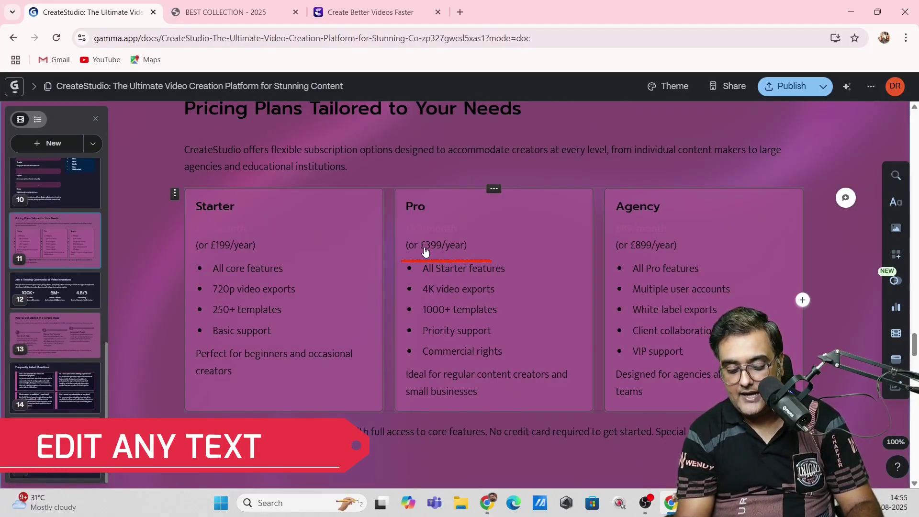
{"action": "type", "text": "$"}
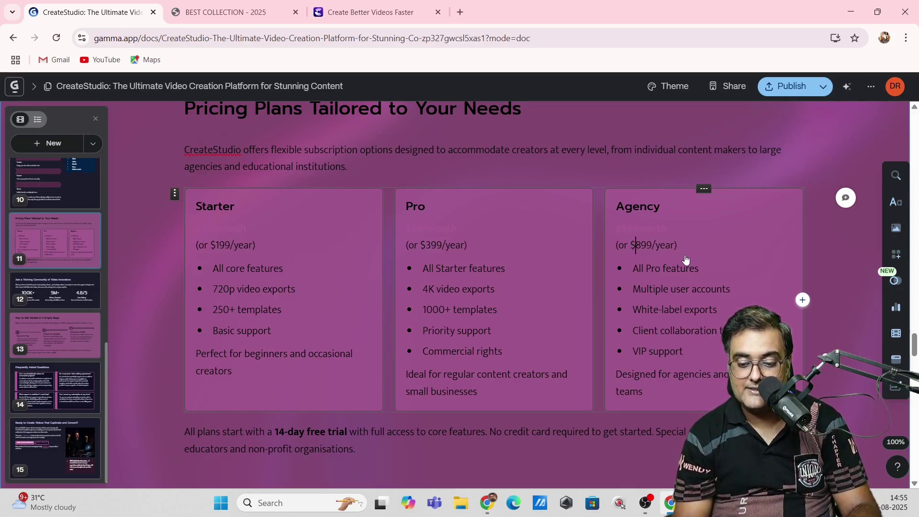
- Look through the basic blocks available for insertion, from text, tables and lists to callout boxes and interactive elements
{"action": "scroll", "coordinate": [686, 259], "scroll_direction": "down", "scroll_amount": 5}
{"action": "left_click_drag", "start_coordinate": [913, 354], "coordinate": [907, 208]}
{"action": "left_click", "coordinate": [895, 202]}
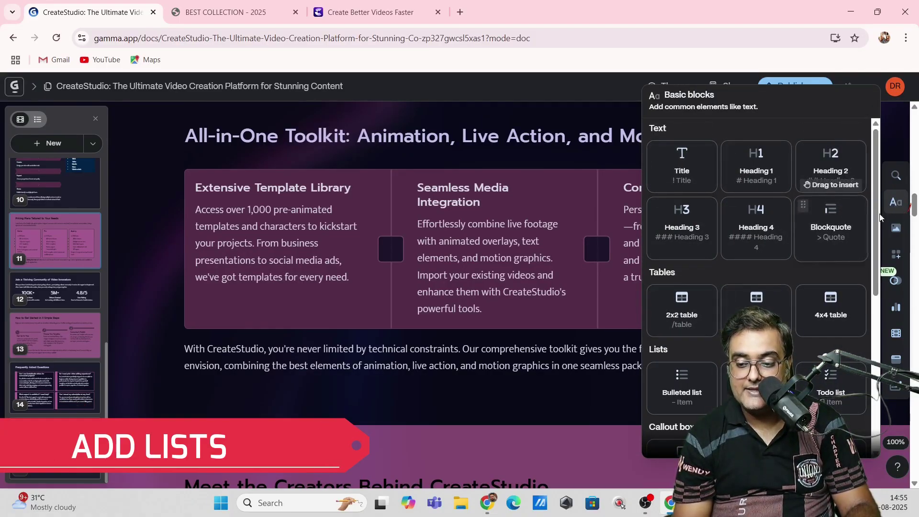
{"action": "scroll", "coordinate": [670, 316], "scroll_direction": "down", "scroll_amount": 3}
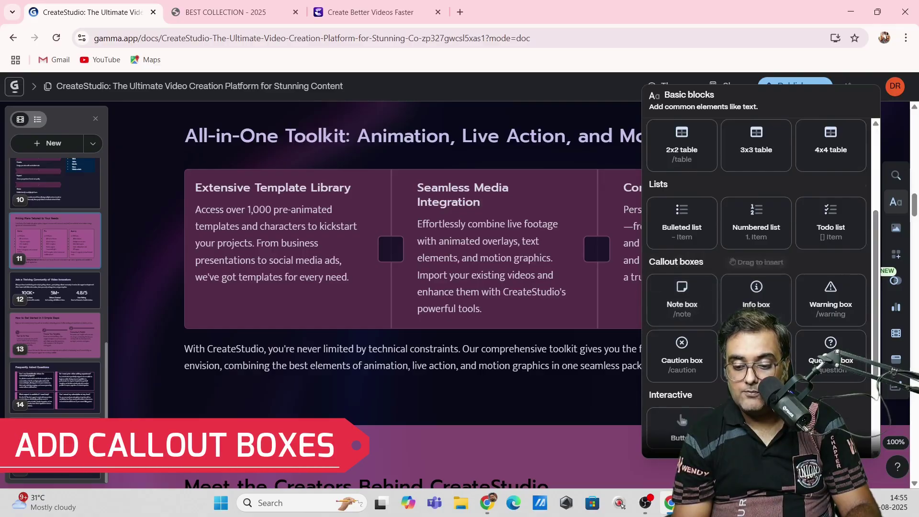
{"action": "scroll", "coordinate": [874, 274], "scroll_direction": "down", "scroll_amount": 3}
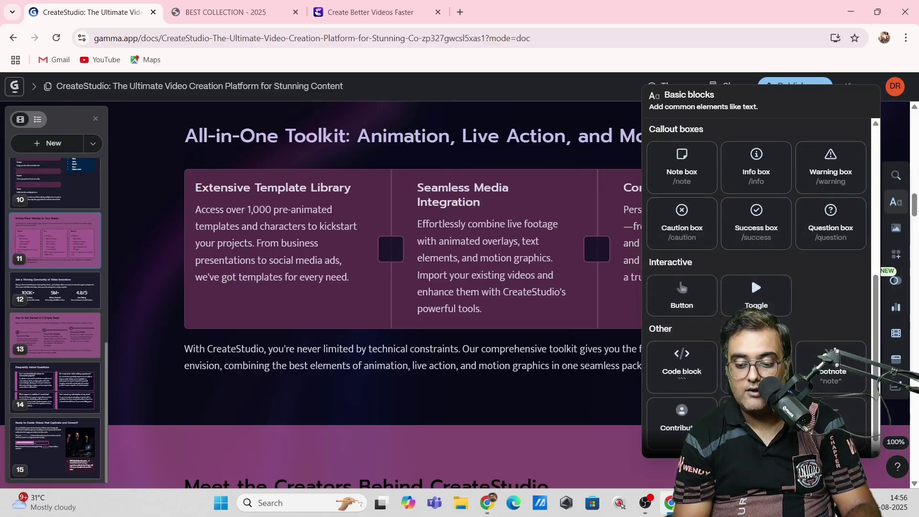
{"action": "scroll", "coordinate": [875, 297], "scroll_direction": "up", "scroll_amount": 5}
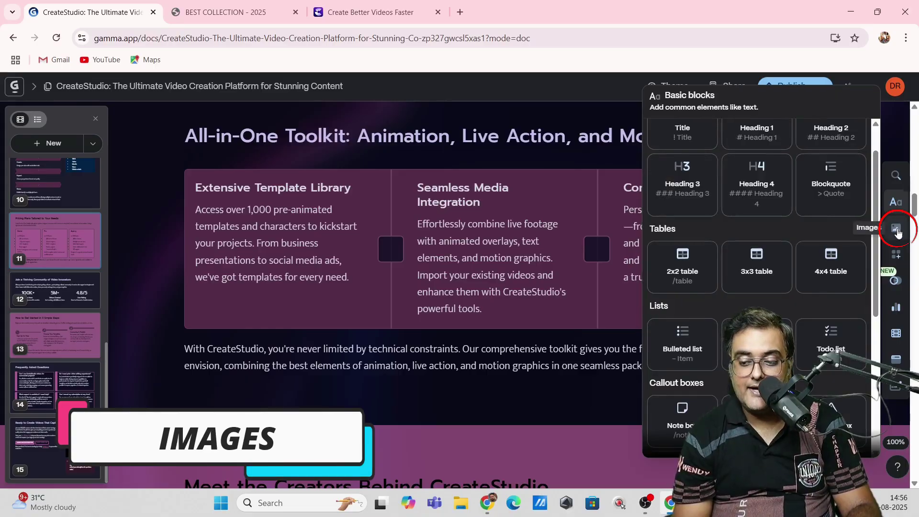
- Browse the insertable images, smart layouts, smart diagrams, charts, media, embeds, and forms and buttons
{"action": "left_click", "coordinate": [896, 228]}
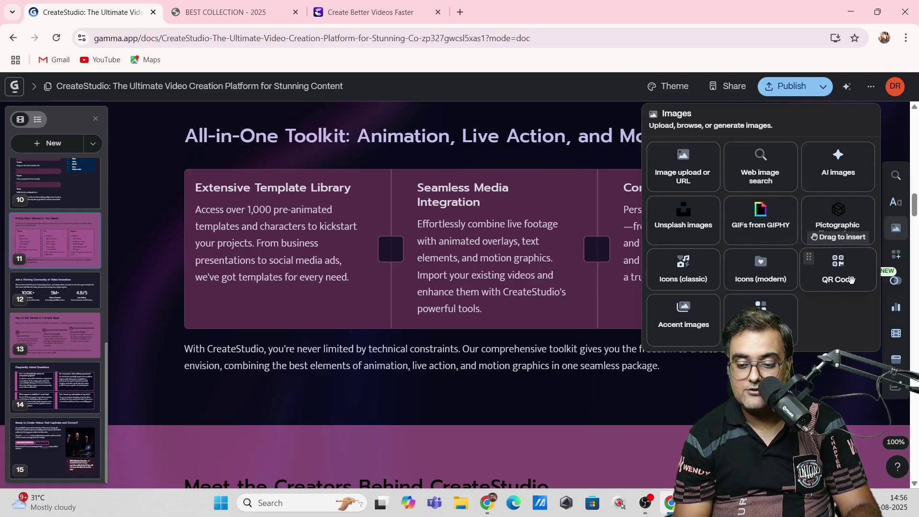
{"action": "left_click", "coordinate": [896, 256]}
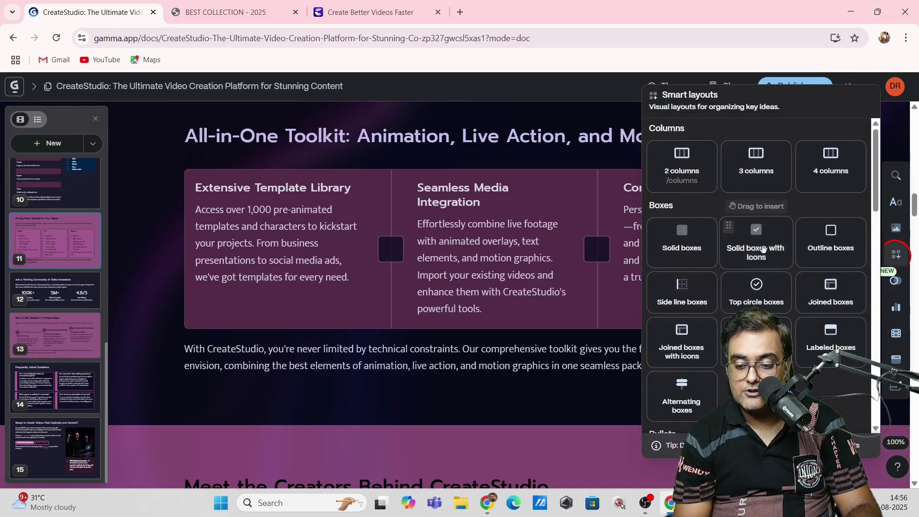
{"action": "left_click", "coordinate": [896, 280]}
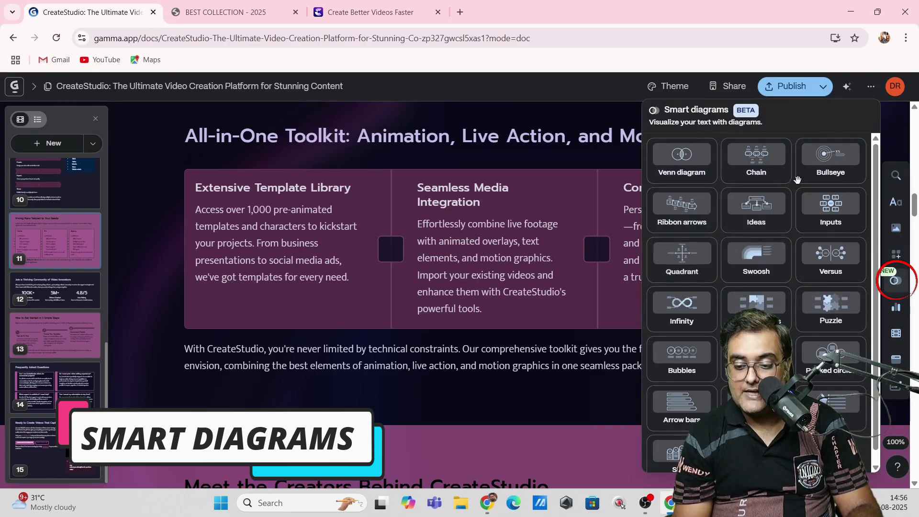
{"action": "left_click", "coordinate": [894, 308]}
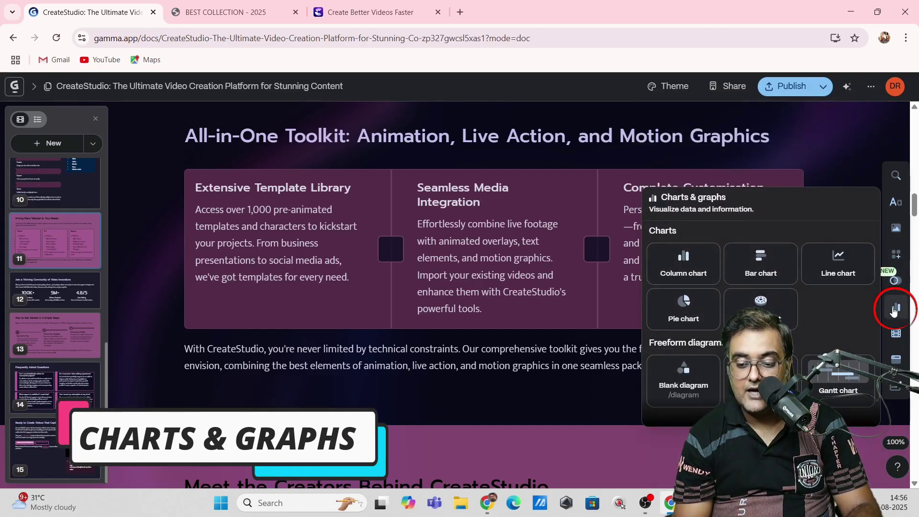
{"action": "left_click", "coordinate": [896, 334]}
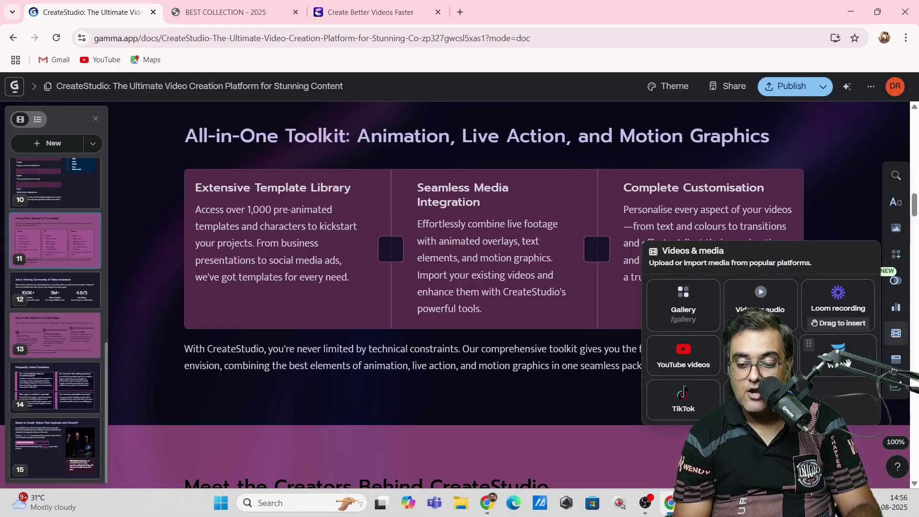
{"action": "left_click", "coordinate": [896, 359]}
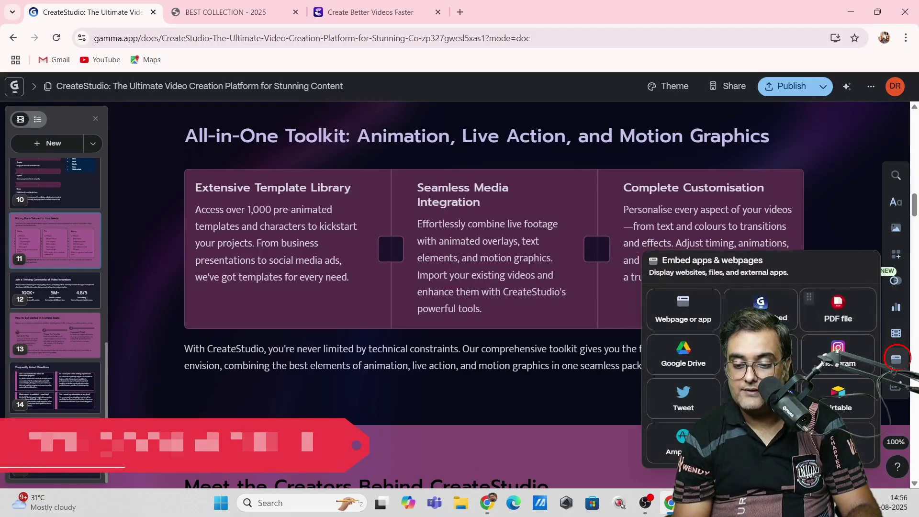
{"action": "left_click", "coordinate": [895, 387]}
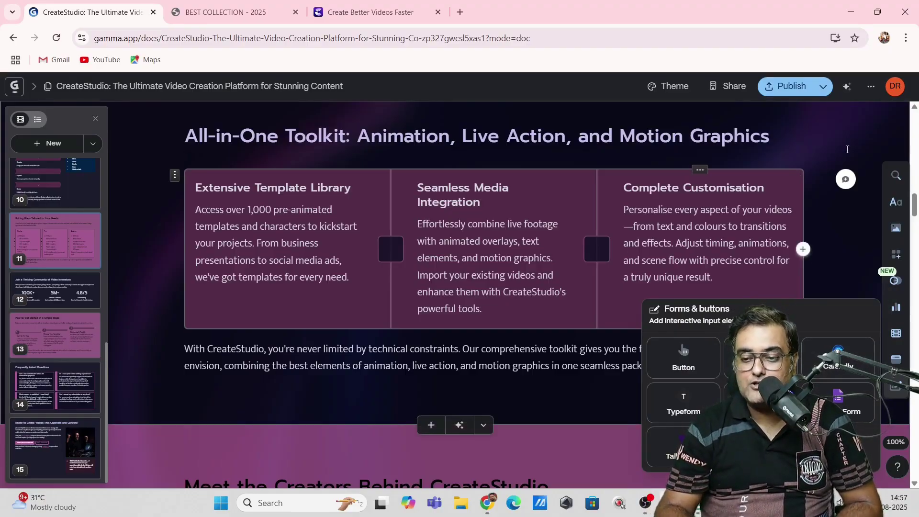
- Review the page setup options for the cards, such as format, card width and content alignment
{"action": "left_click", "coordinate": [872, 88]}
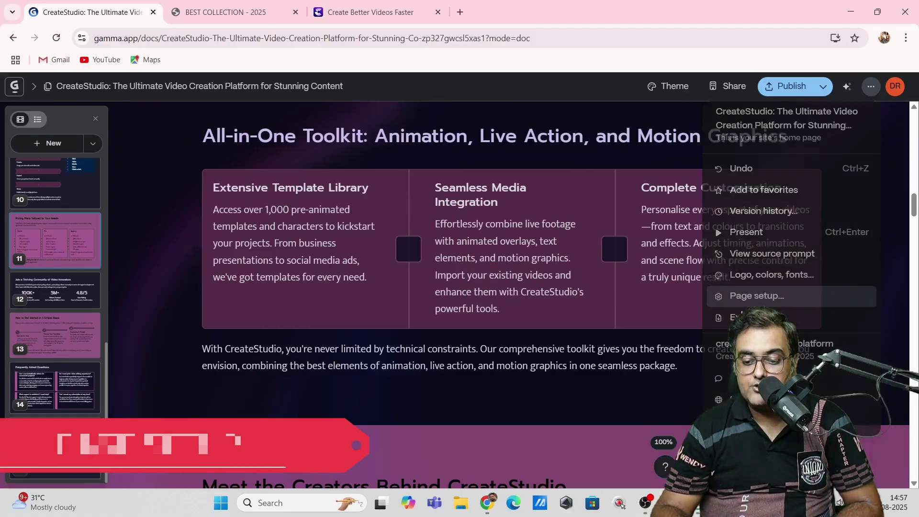
{"action": "left_click", "coordinate": [745, 309]}
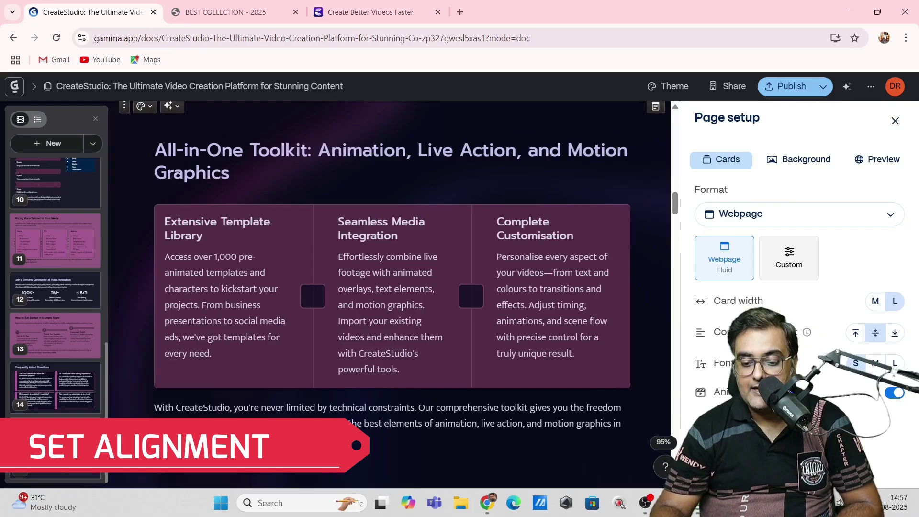
{"action": "left_click", "coordinate": [895, 121]}
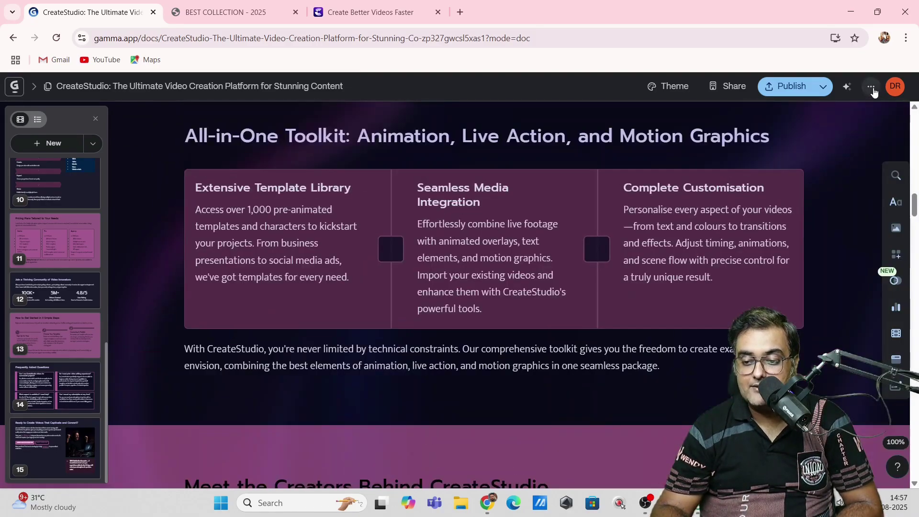
- Review the domain options in the site settings, including the connected domain, transferring an existing domain and the domain purchase search
{"action": "left_click", "coordinate": [871, 87]}
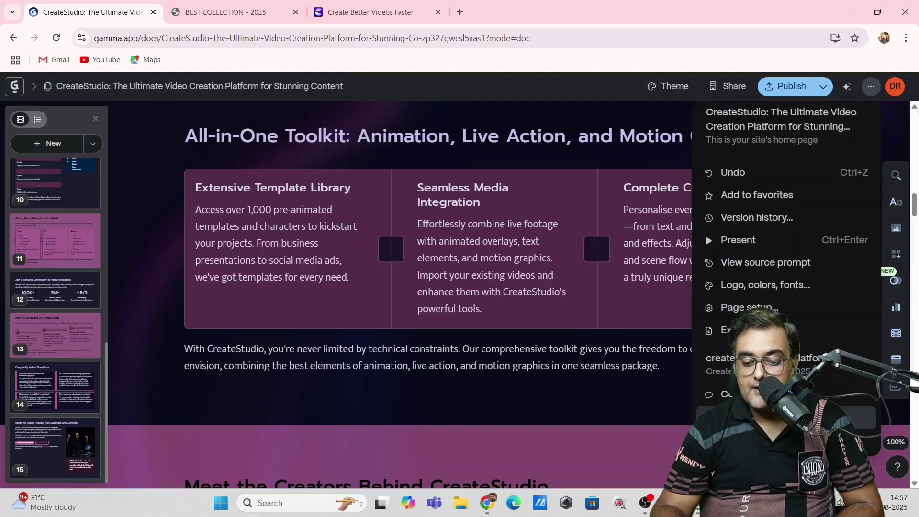
{"action": "left_click", "coordinate": [720, 364]}
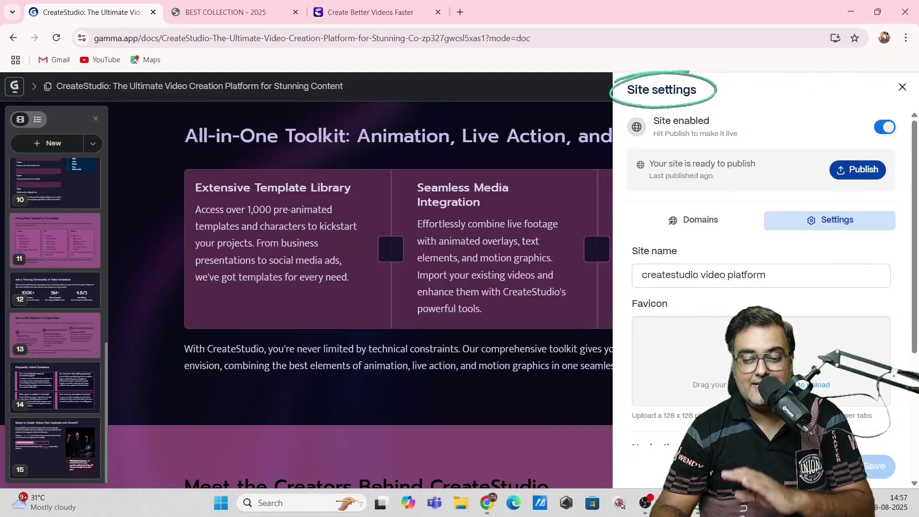
{"action": "left_click", "coordinate": [692, 221]}
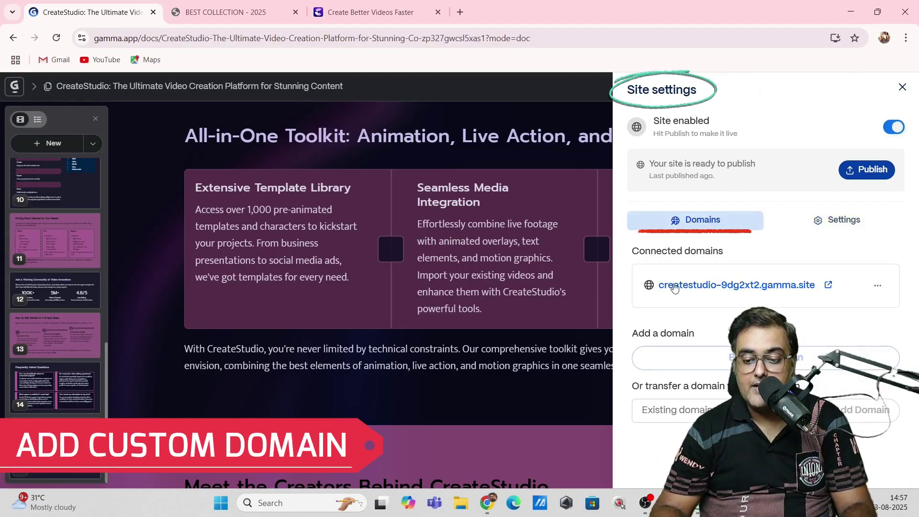
{"action": "left_click_drag", "start_coordinate": [683, 251], "coordinate": [722, 252]}
{"action": "right_click", "coordinate": [723, 252]}
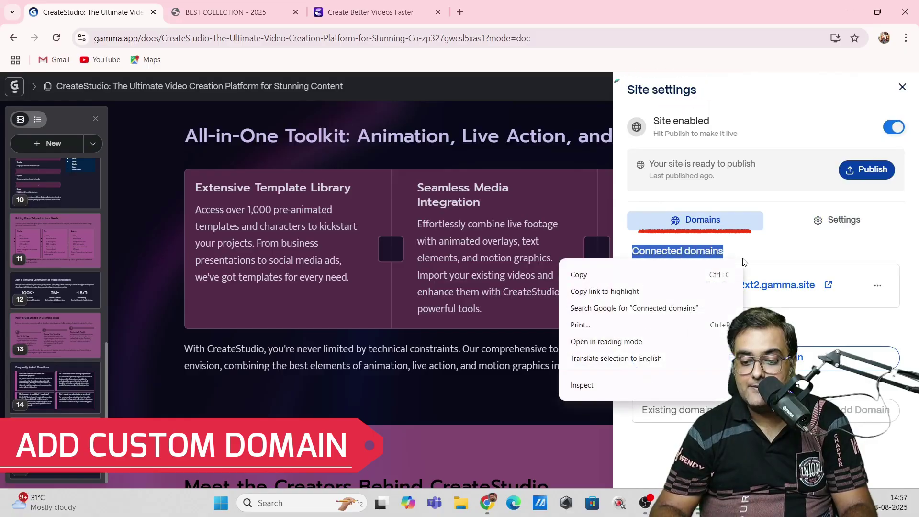
{"action": "key", "text": "Escape"}
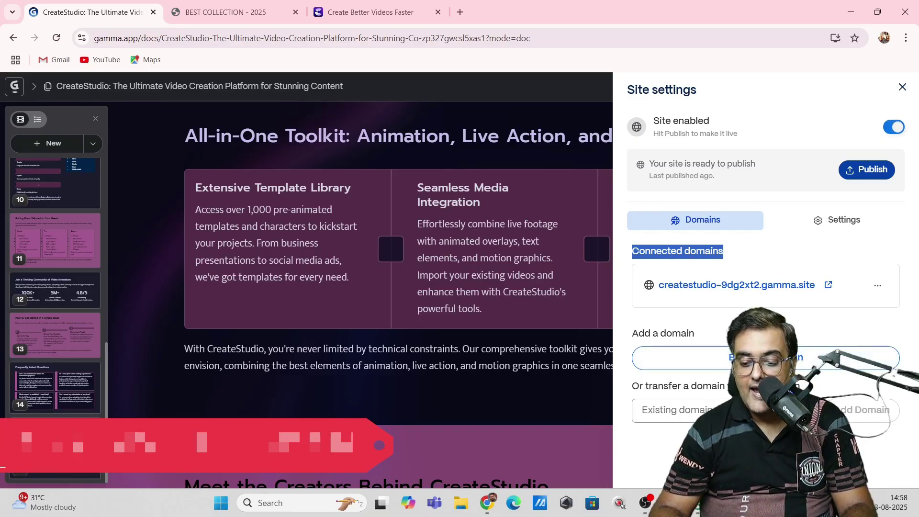
{"action": "left_click", "coordinate": [675, 410]}
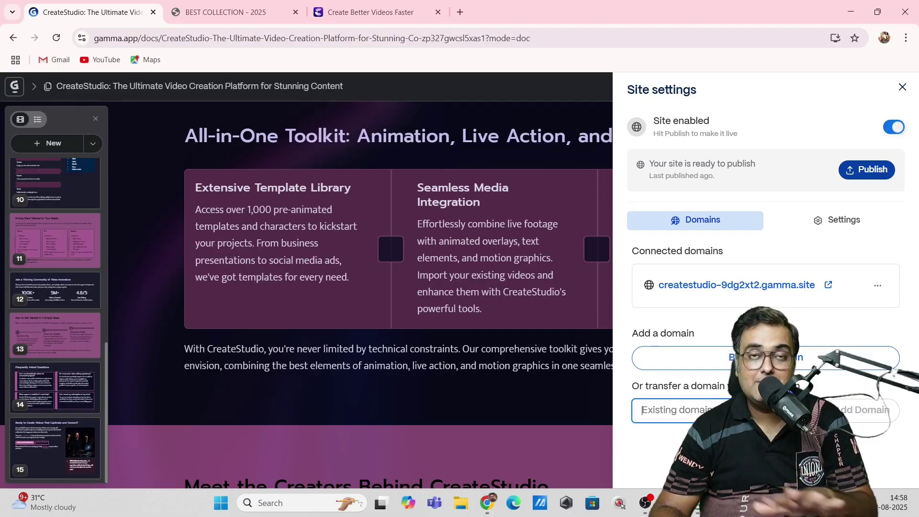
{"action": "left_click", "coordinate": [726, 363]}
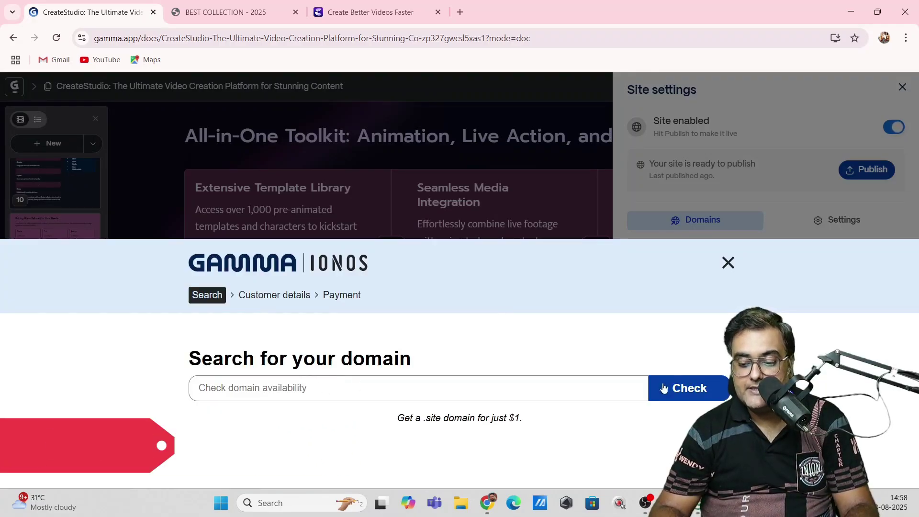
{"action": "left_click", "coordinate": [728, 263]}
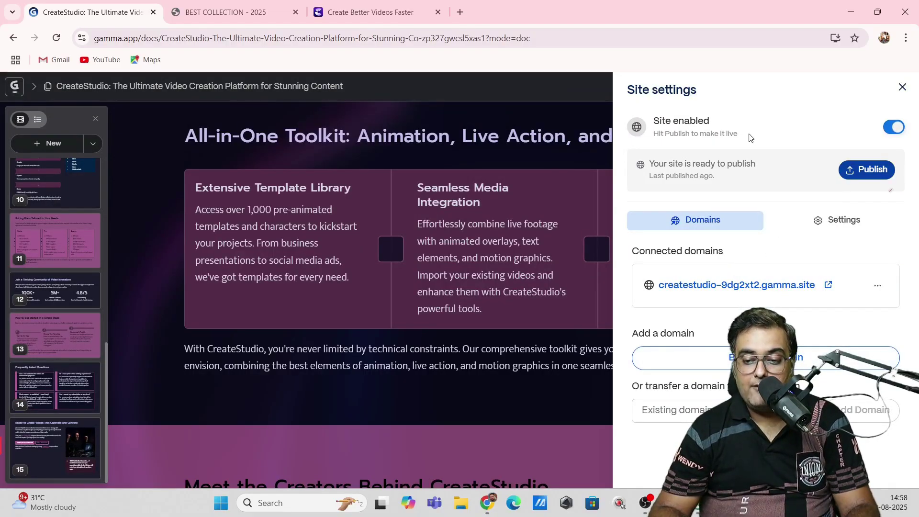
- Publish the site from its settings and return to the start of the page
{"action": "left_click", "coordinate": [863, 177]}
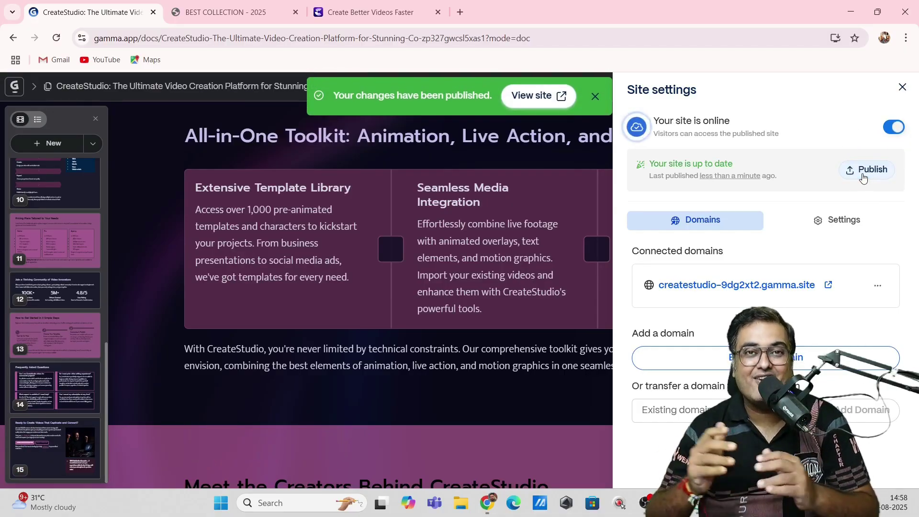
{"action": "left_click", "coordinate": [570, 152]}
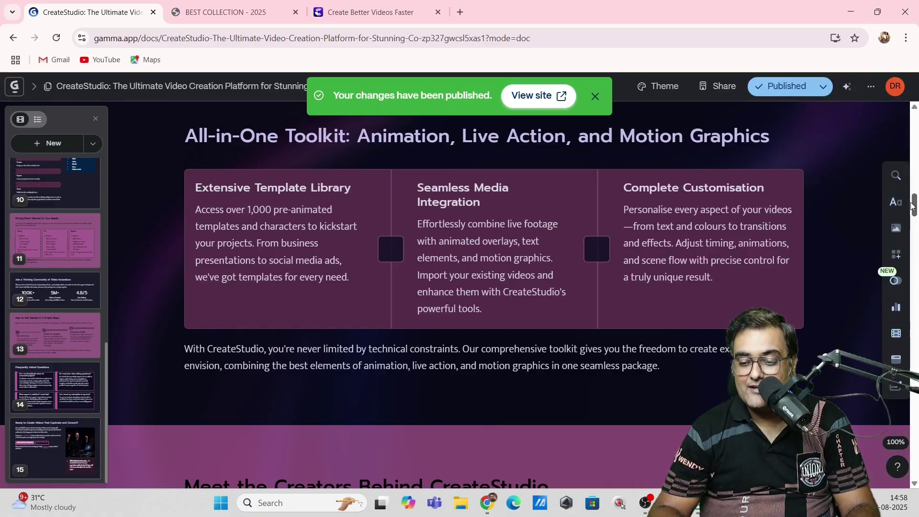
{"action": "left_click_drag", "start_coordinate": [912, 206], "coordinate": [913, 465]}
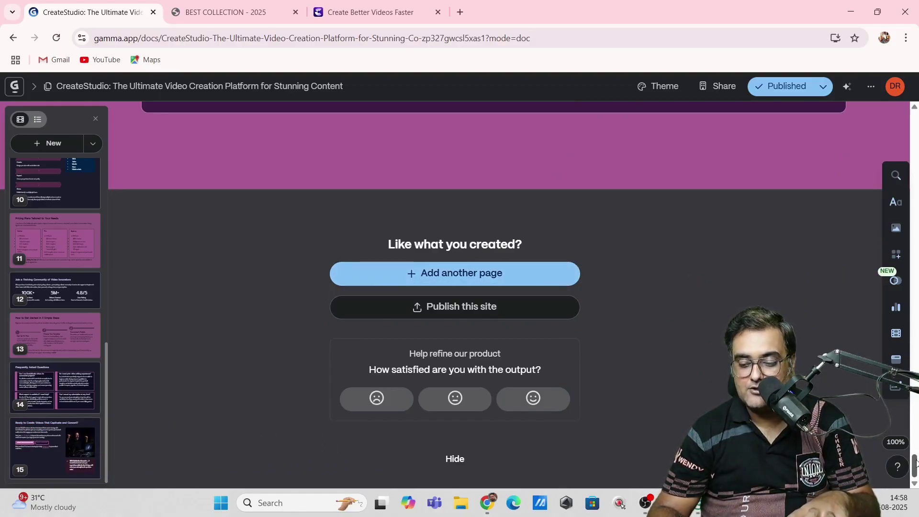
{"action": "left_click_drag", "start_coordinate": [915, 461], "coordinate": [915, 95]}
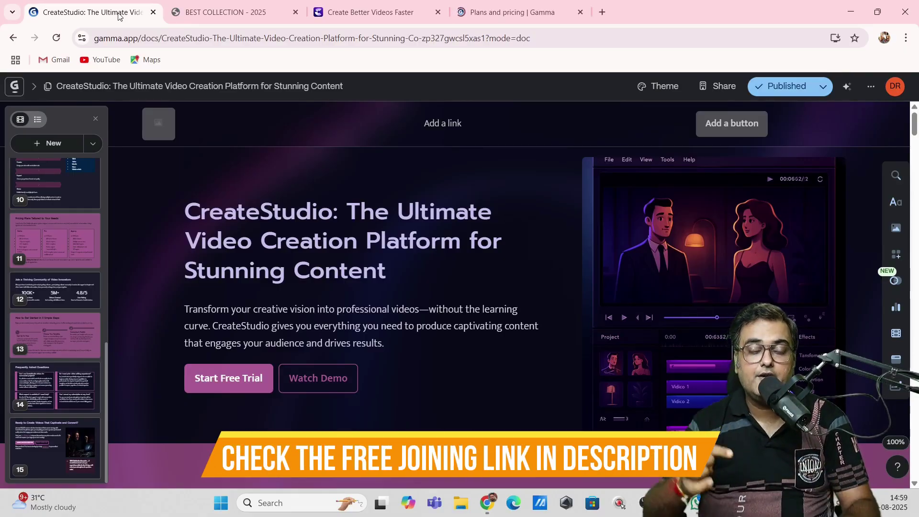
- Switch to the Gamma pricing page and examine the Free plan's key features
{"action": "left_click", "coordinate": [511, 9]}
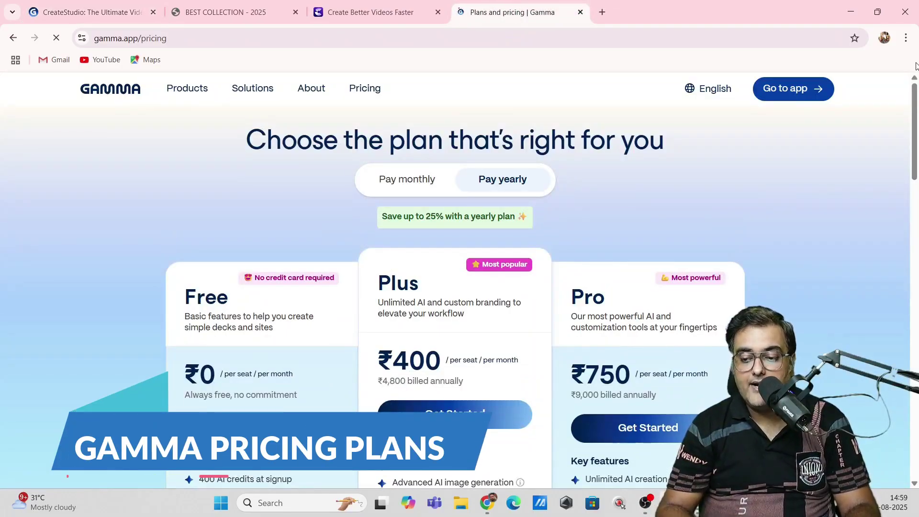
{"action": "scroll", "coordinate": [915, 99], "scroll_direction": "down", "scroll_amount": 4}
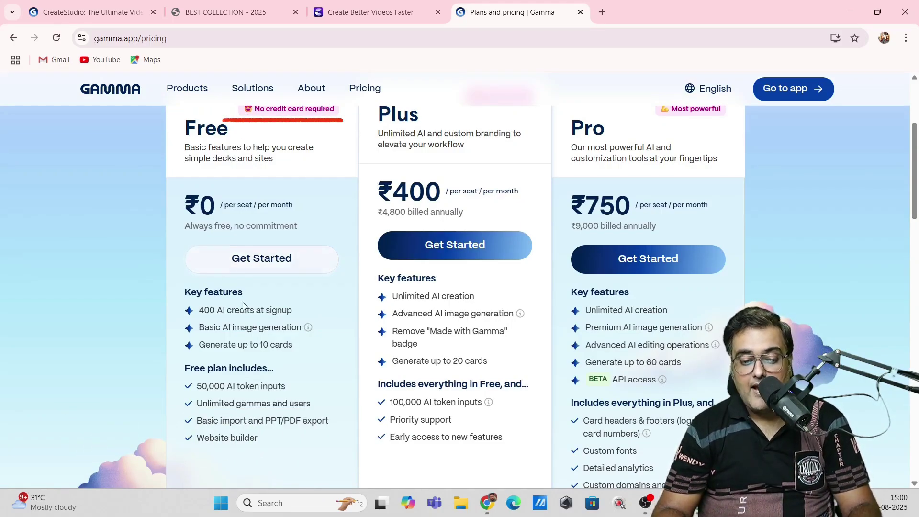
{"action": "left_click_drag", "start_coordinate": [182, 313], "coordinate": [296, 341]}
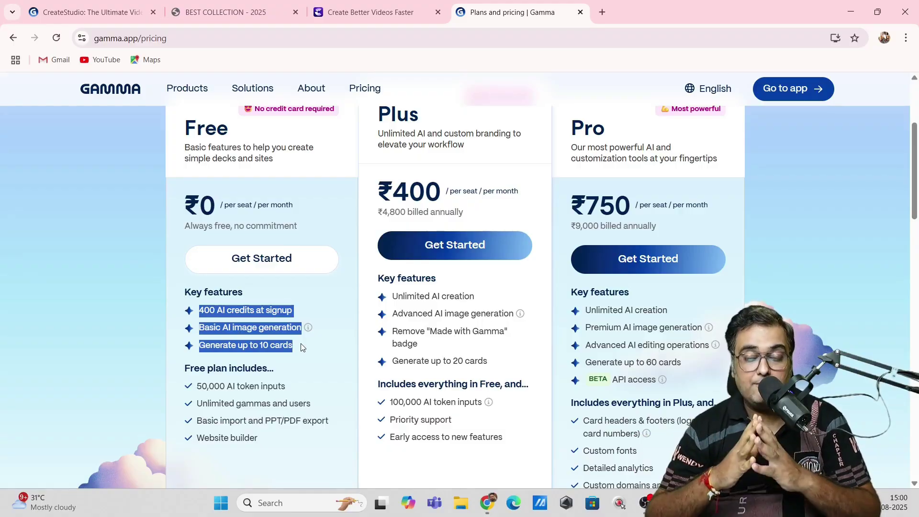
- Examine the Pro plan's price and features, including AI image generation, AI editing, card limit, API access, custom fonts and domains
{"action": "double_click", "coordinate": [582, 206]}
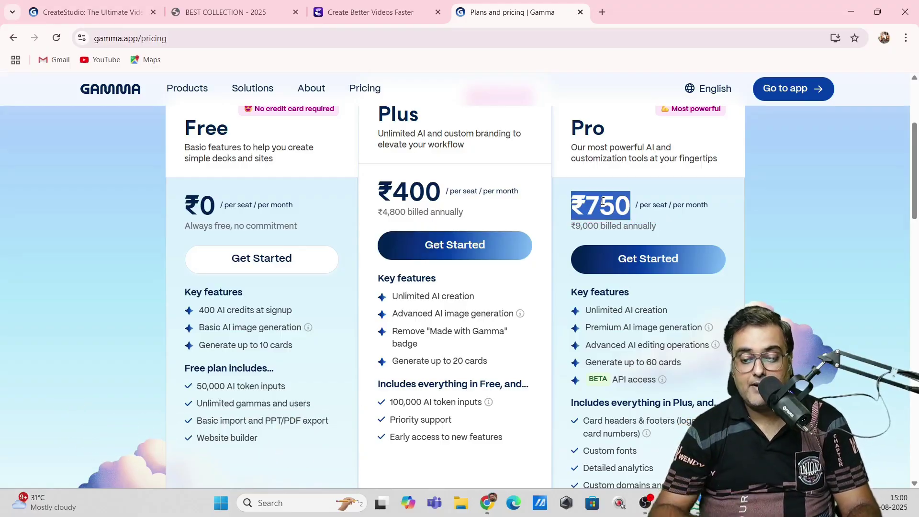
{"action": "left_click_drag", "start_coordinate": [585, 327], "coordinate": [661, 327]}
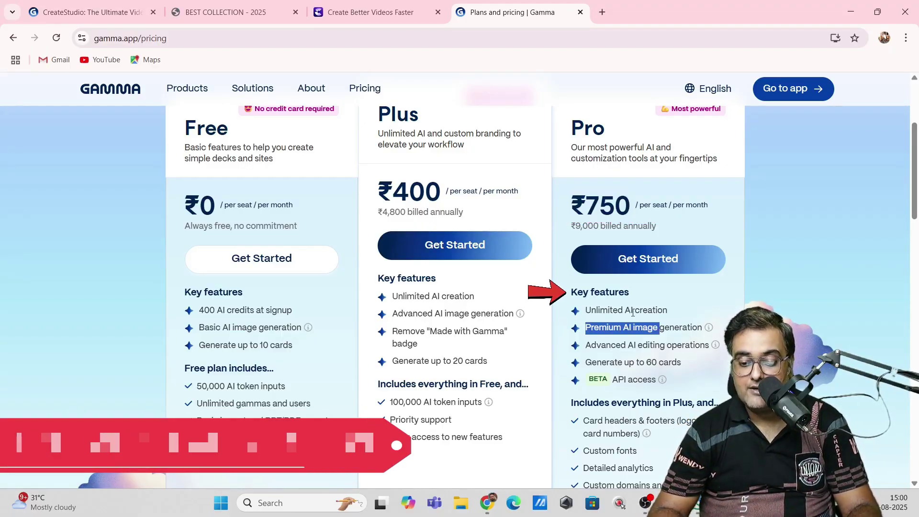
{"action": "left_click", "coordinate": [623, 345]}
{"action": "left_click_drag", "start_coordinate": [605, 345], "coordinate": [700, 345]}
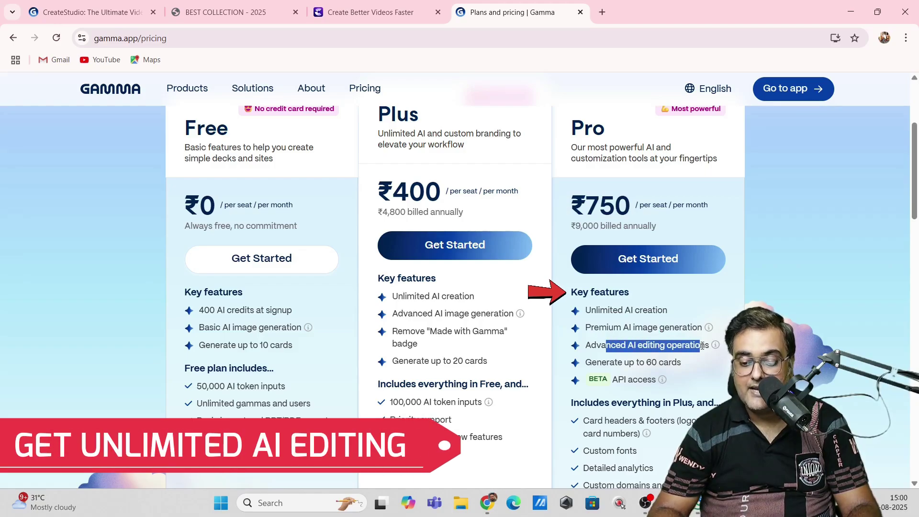
{"action": "left_click_drag", "start_coordinate": [602, 364], "coordinate": [679, 369]}
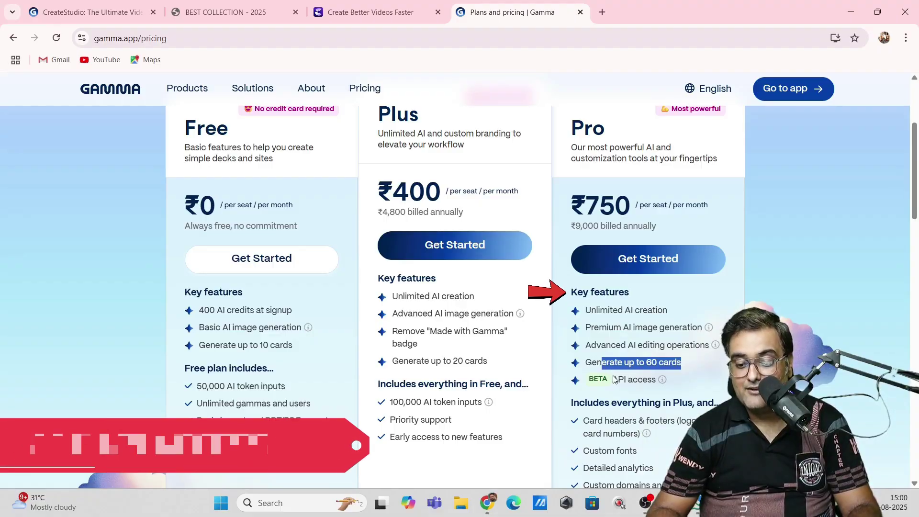
{"action": "left_click_drag", "start_coordinate": [612, 379], "coordinate": [656, 379]}
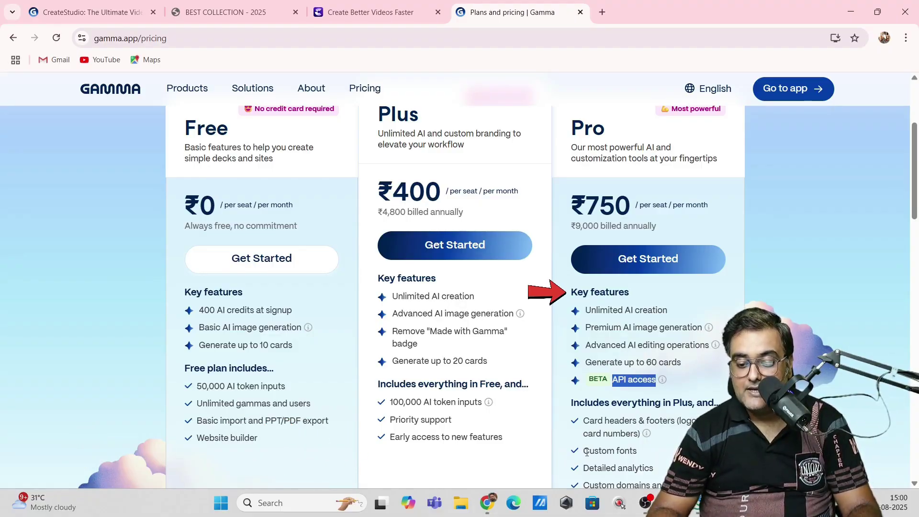
{"action": "left_click_drag", "start_coordinate": [583, 451], "coordinate": [636, 450]}
{"action": "left_click", "coordinate": [588, 485]}
{"action": "left_click_drag", "start_coordinate": [587, 485], "coordinate": [682, 463]}
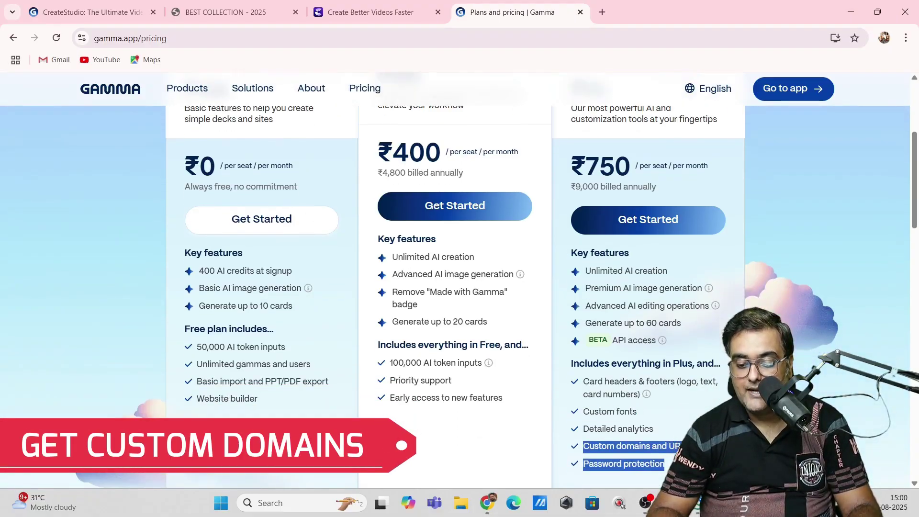